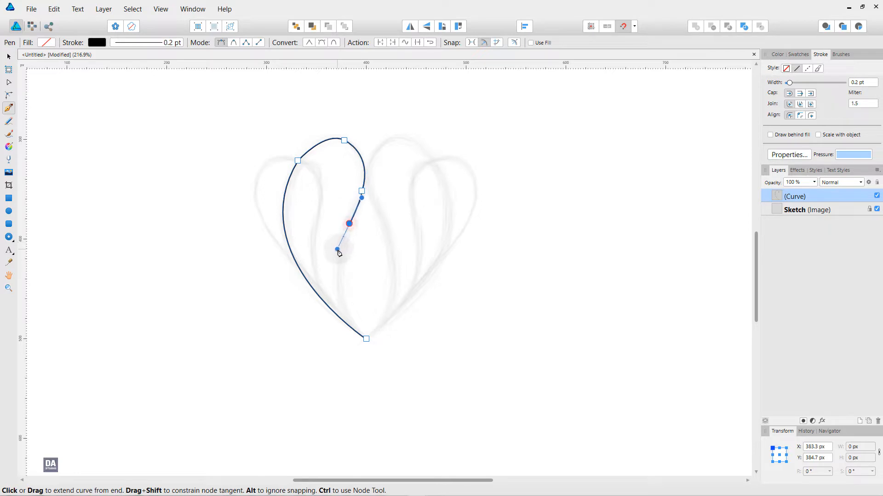
Undo the last Pen node, place it higher on the petal's inner edge, and close the outline with a curved segment at the bottom tip
key("ctrl+z")
left_click_drag(352, 210, 346, 220)
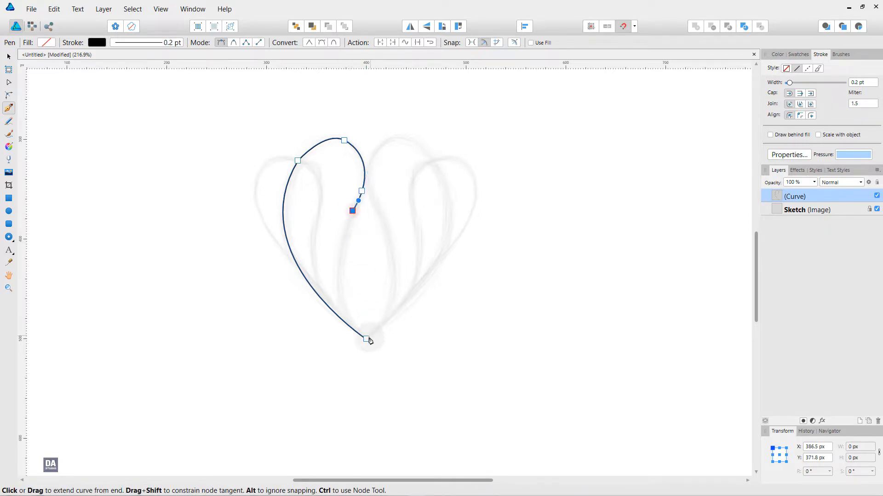
left_click_drag(366, 339, 418, 382)
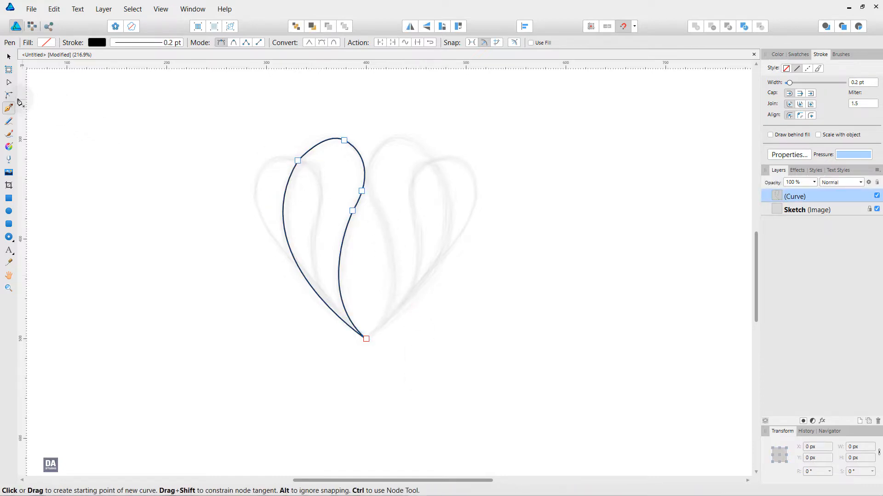
Round the petal's outer shoulder and the two inner-bend nodes with the Corner tool, using about 46.5 px for the lower inner node
key("c")
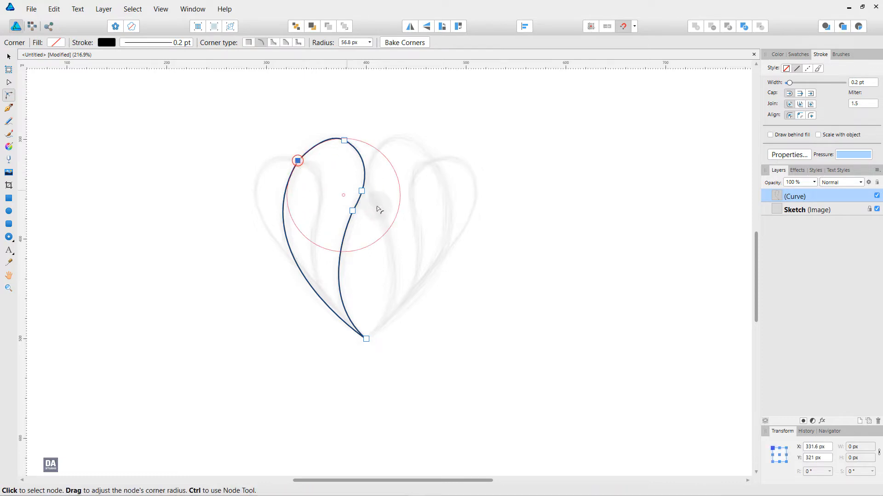
left_click(344, 140)
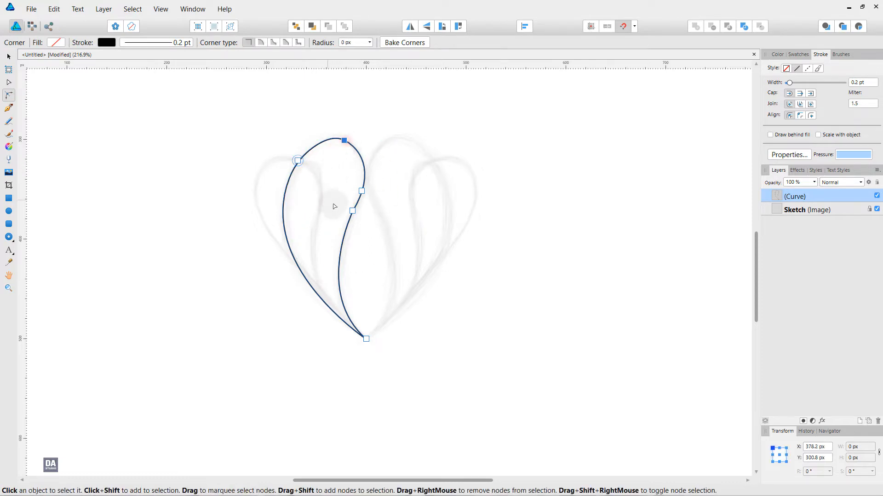
left_click(352, 210)
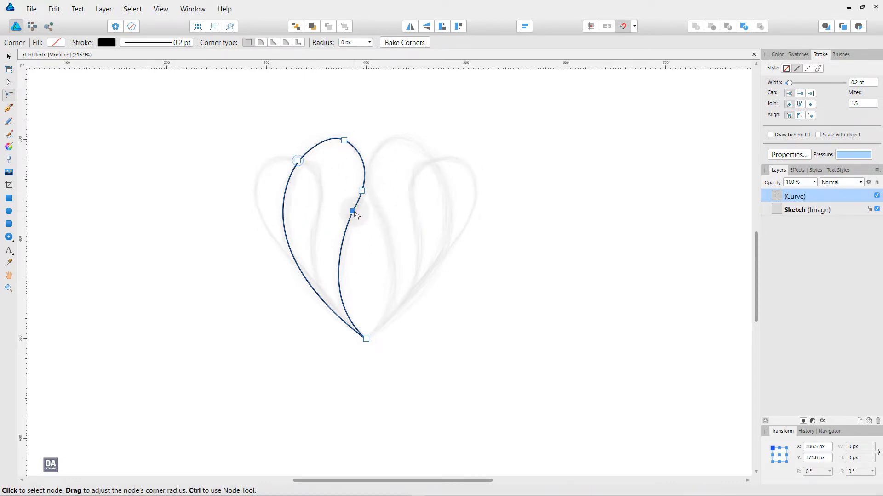
left_click_drag(352, 210, 393, 233)
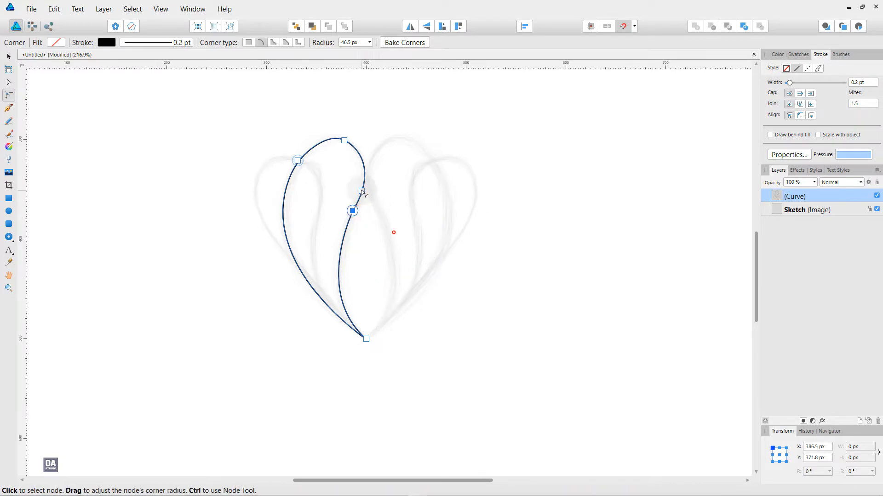
left_click(222, 185)
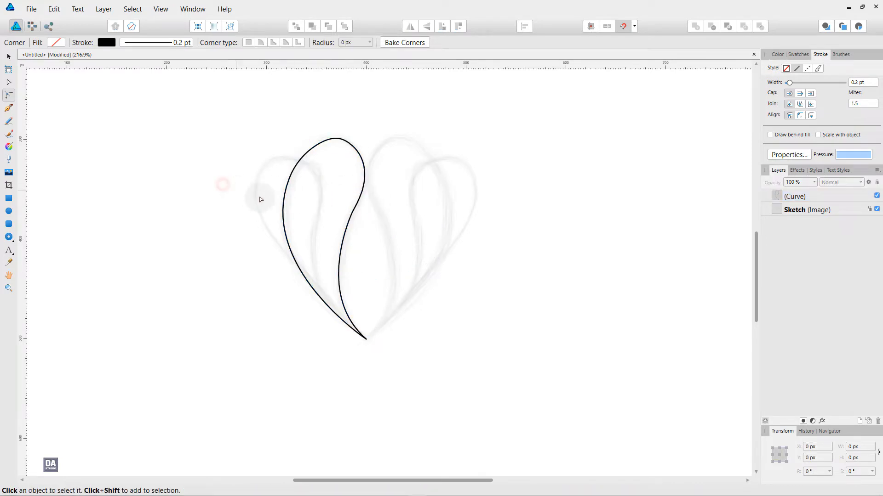
left_click(343, 189, "ctrl")
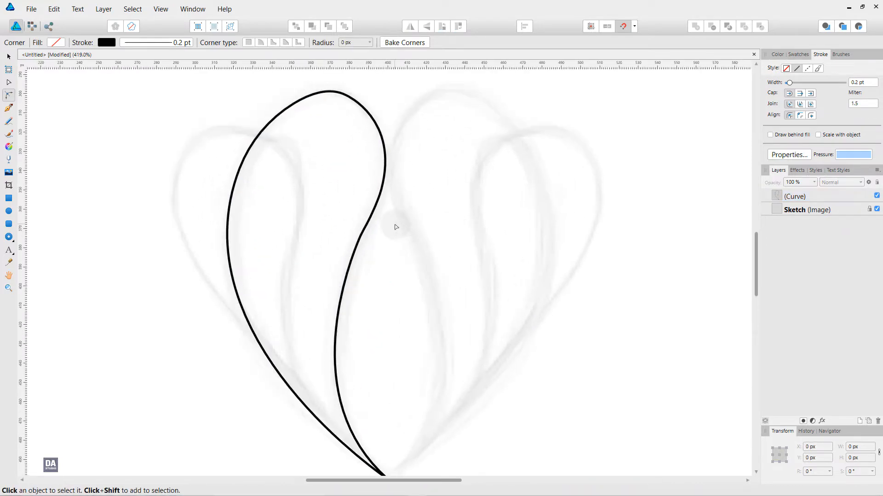
Smooth the petal's inner bend by adjusting the upper bend node's handle and shifting the lower bend node slightly down along the sketch
left_click(10, 84)
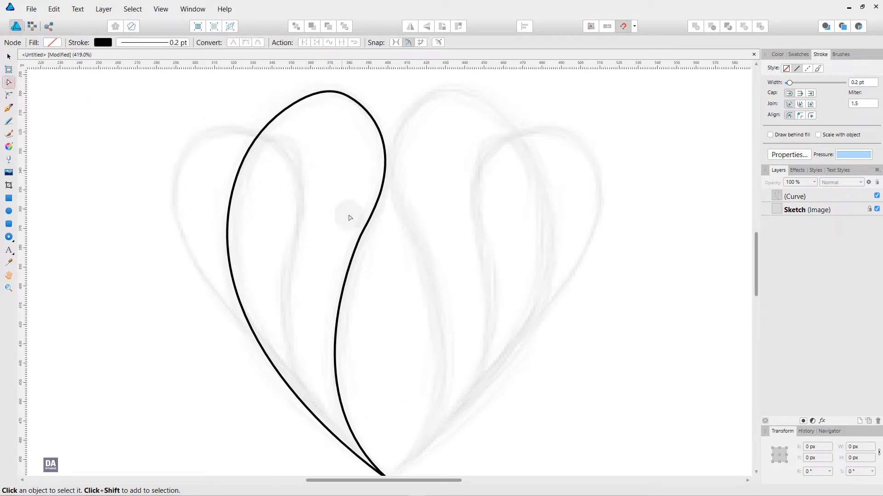
left_click(368, 228)
left_click(379, 194)
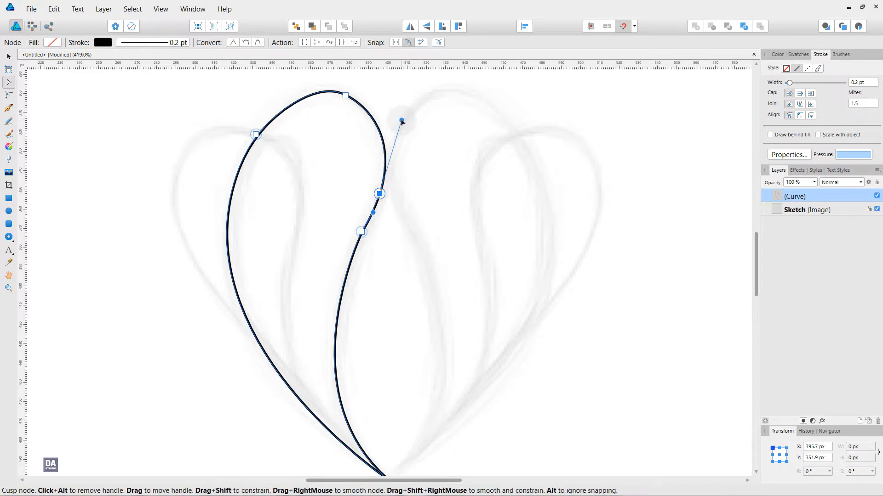
mouse_move(401, 119)
left_mouse_down()
mouse_move(395, 128)
mouse_move(393, 110)
mouse_move(406, 130)
left_mouse_up()
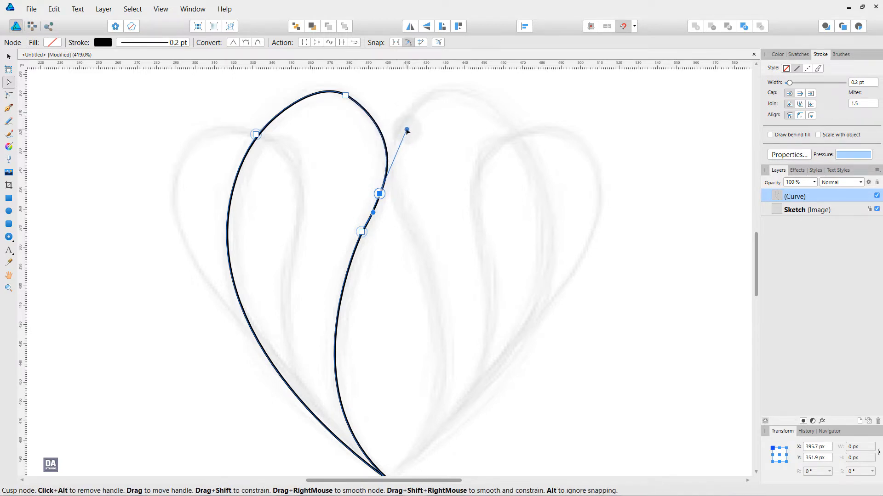
left_click(361, 233)
left_click(362, 233, "alt")
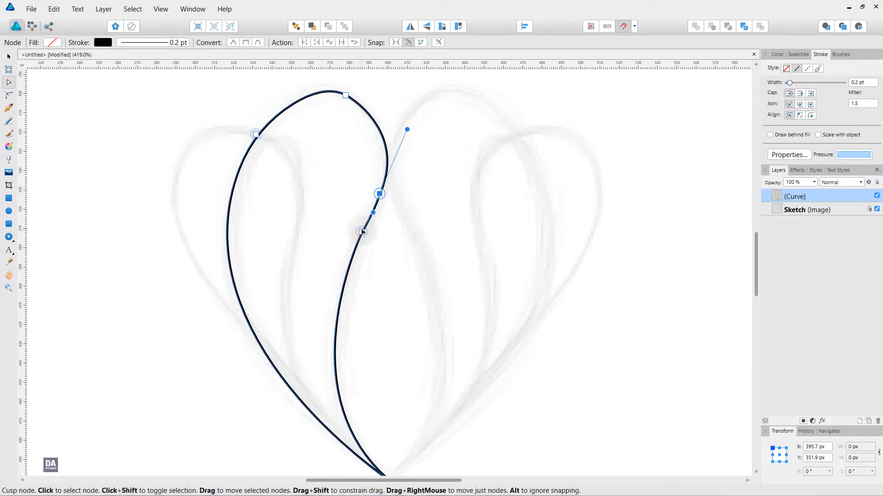
left_click_drag(362, 233, 361, 236)
left_click(389, 228)
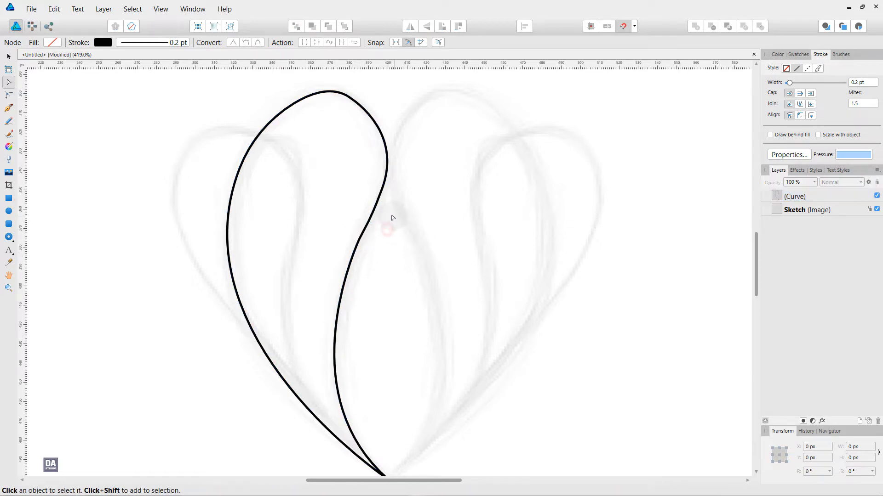
Lower the outer handle of the petal's top node to flatten the crown slightly
left_click(346, 95)
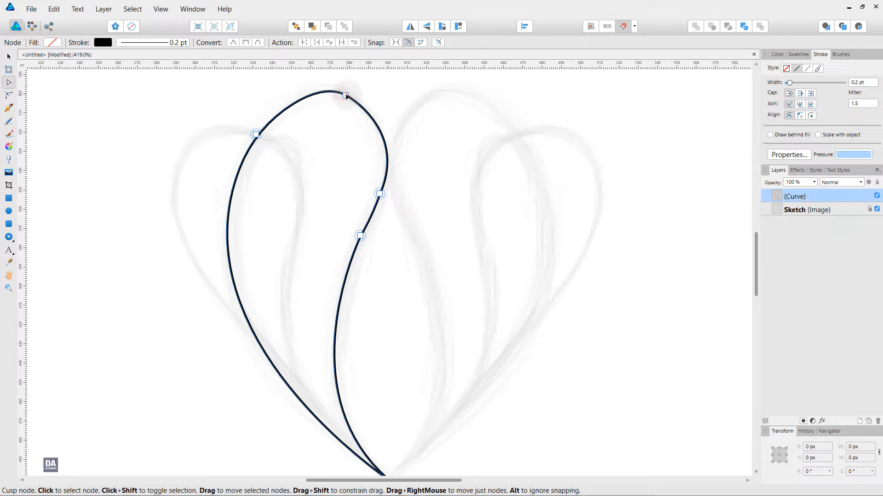
left_click(345, 95)
left_click_drag(308, 76, 299, 83)
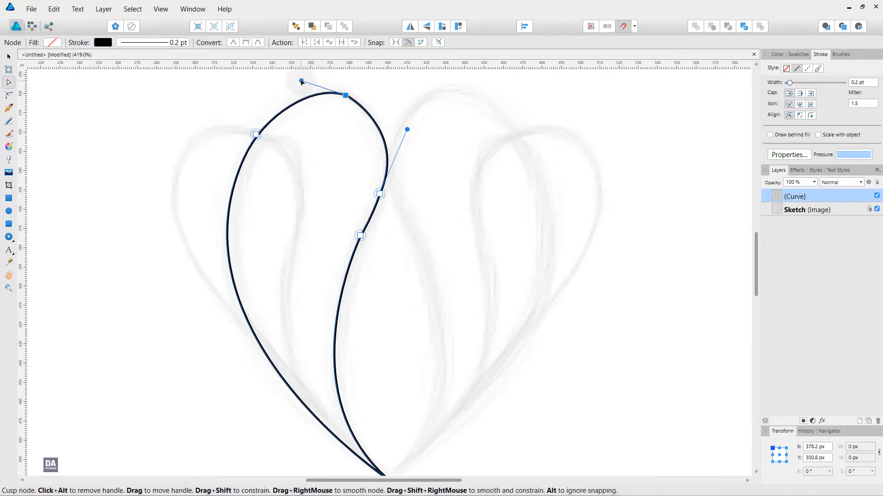
left_click(320, 138)
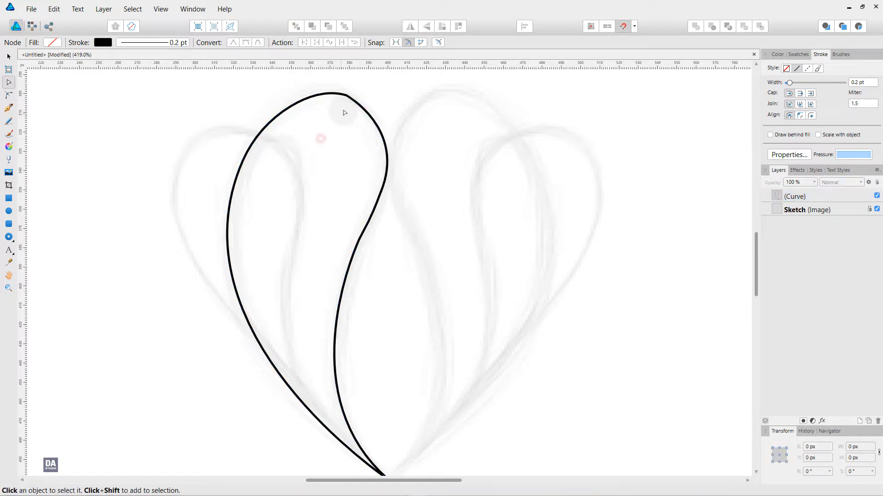
Round the node at the petal's crown with the Corner tool
left_click(350, 100)
left_click(8, 94)
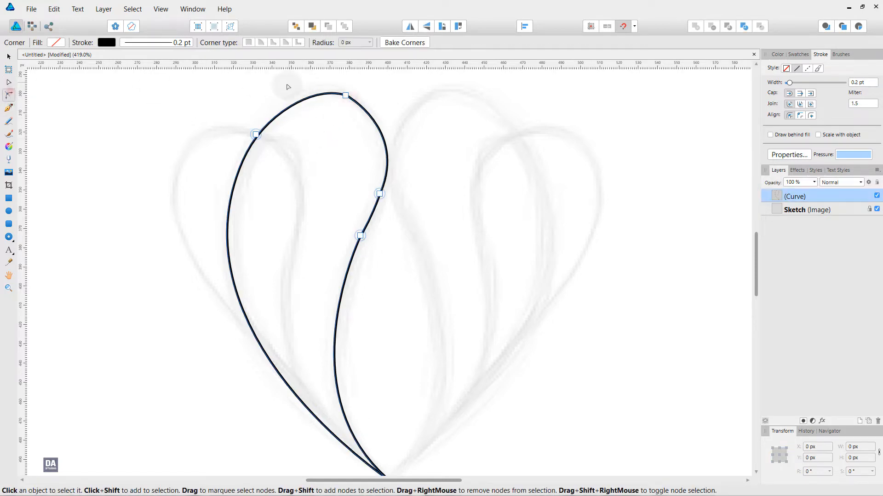
left_click_drag(346, 95, 318, 161)
left_click(312, 177)
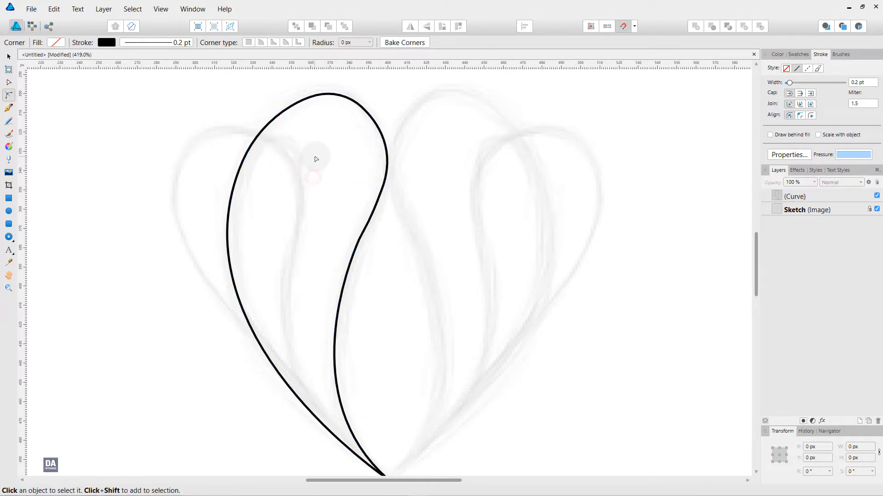
Start a second, smaller petal with the Pen tool, drawing its arched top from the first petal's outer edge and shortening the end node's forward handle
left_click_drag(305, 157, 269, 141)
left_click_drag(278, 197, 270, 180)
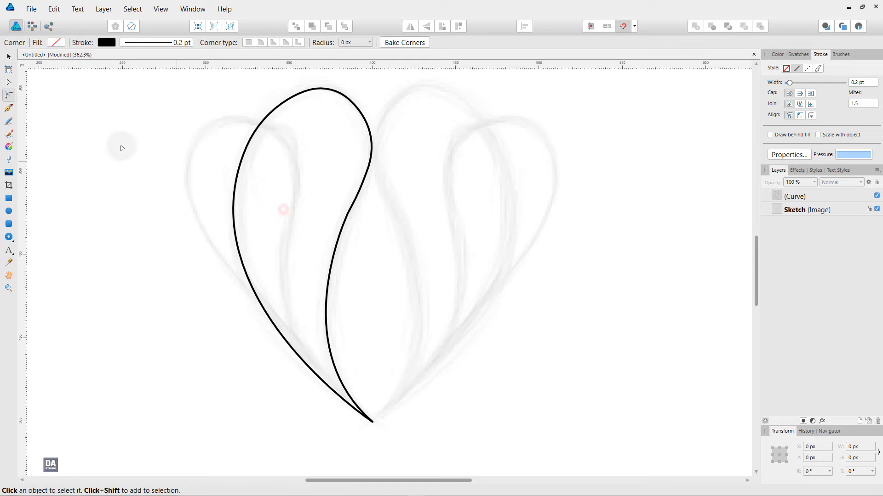
left_click(9, 108)
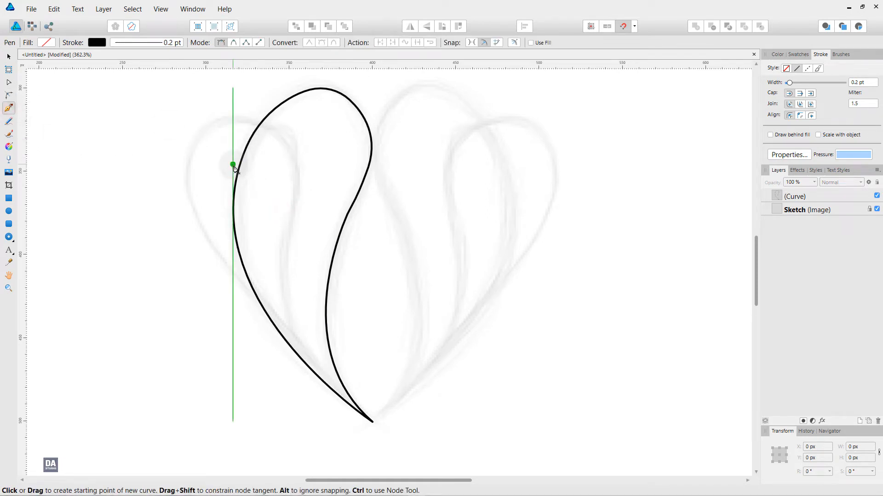
left_click(233, 167)
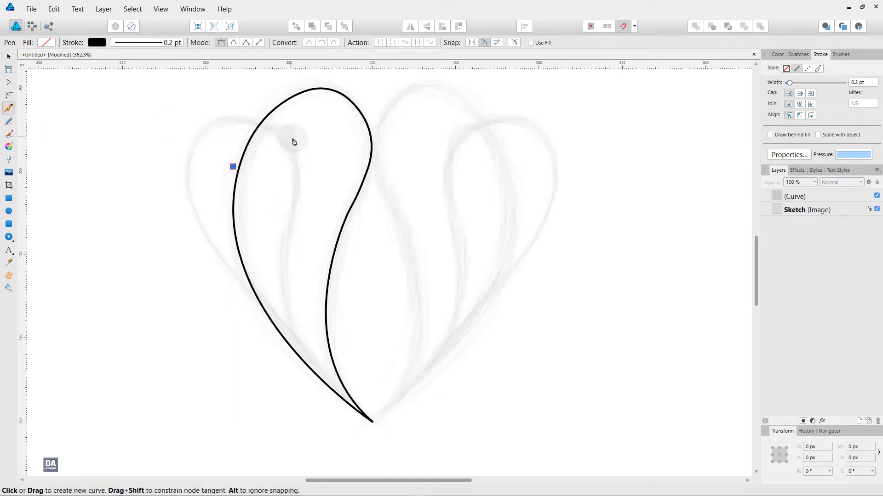
left_click_drag(294, 138, 329, 179)
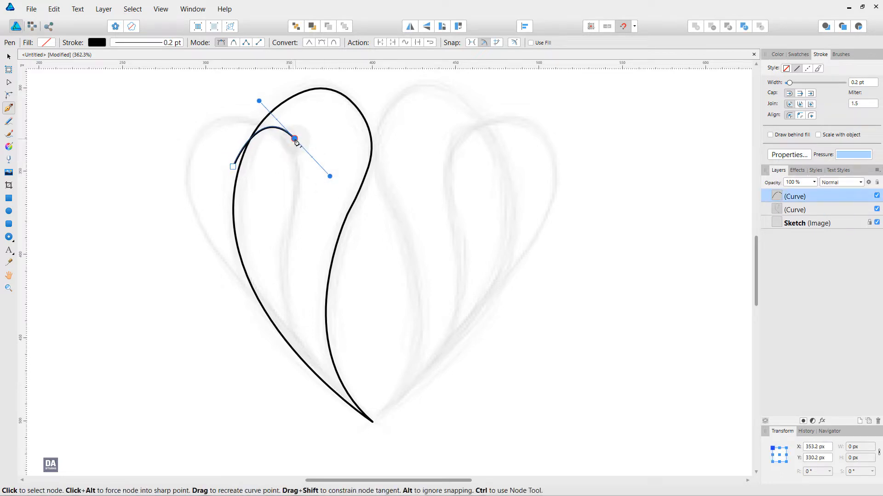
left_click(294, 139)
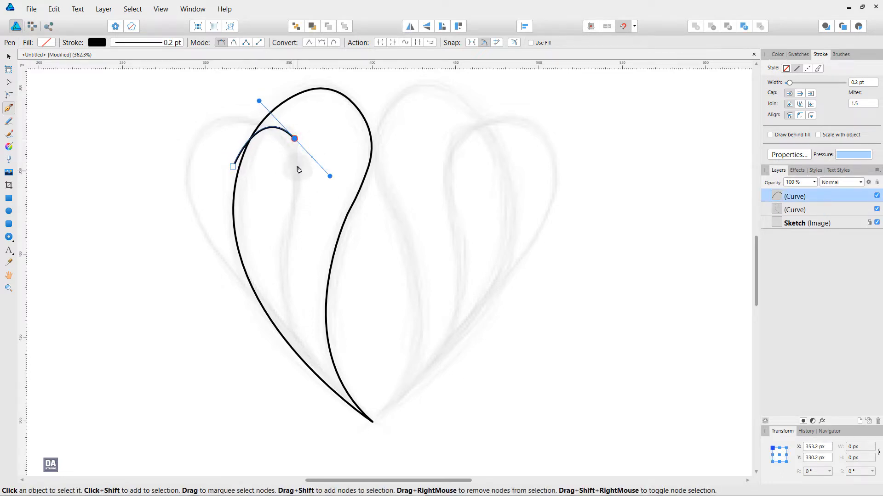
left_click_drag(293, 203, 293, 226)
key("ctrl+z")
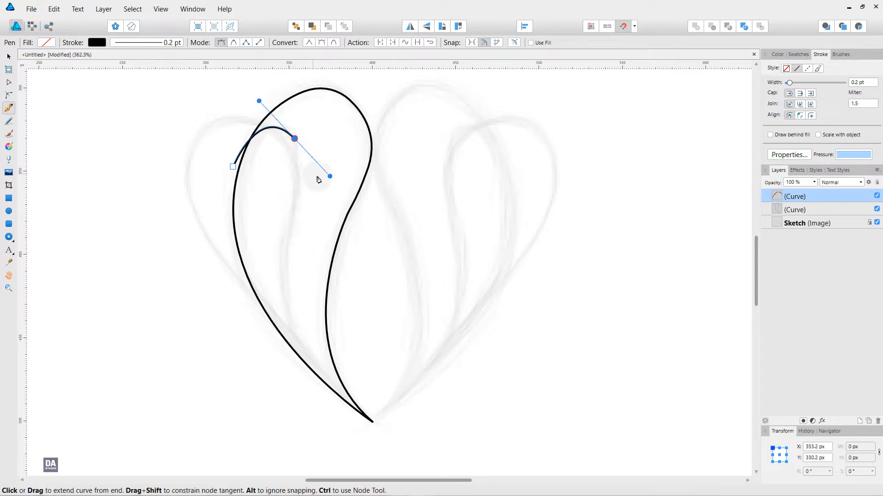
left_click_drag(330, 177, 307, 153)
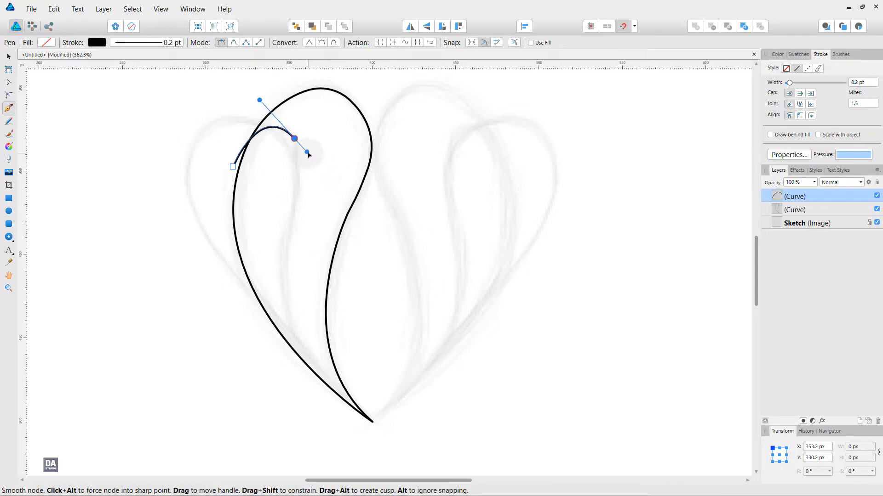
Continue the smaller petal's inner edge down to a lower tip and close the outline with a curved outer side
left_click_drag(295, 201, 285, 226)
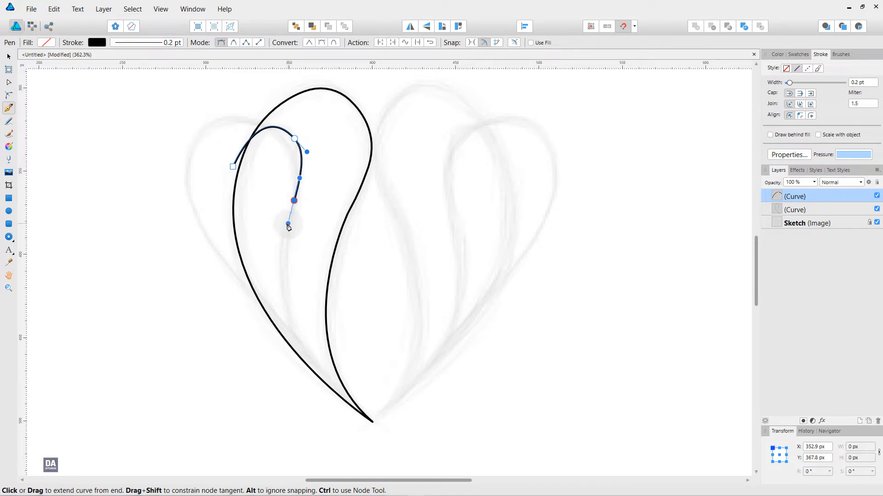
left_click(294, 200)
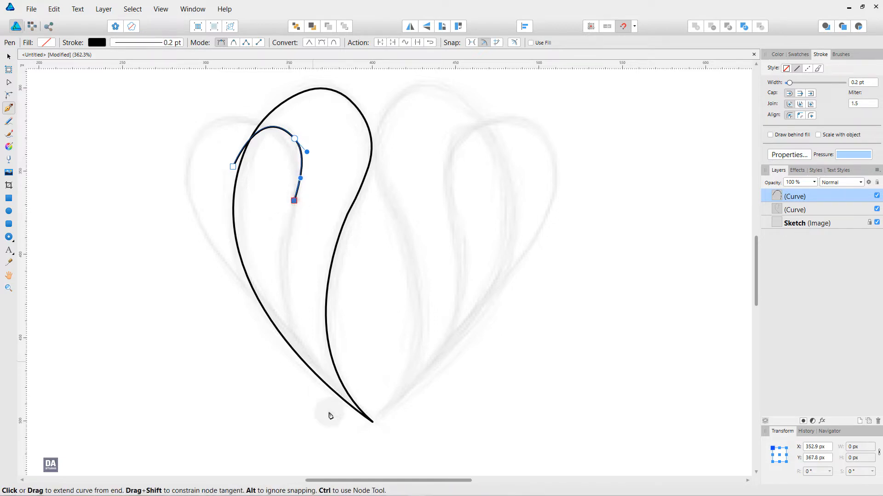
left_click_drag(322, 391, 387, 459)
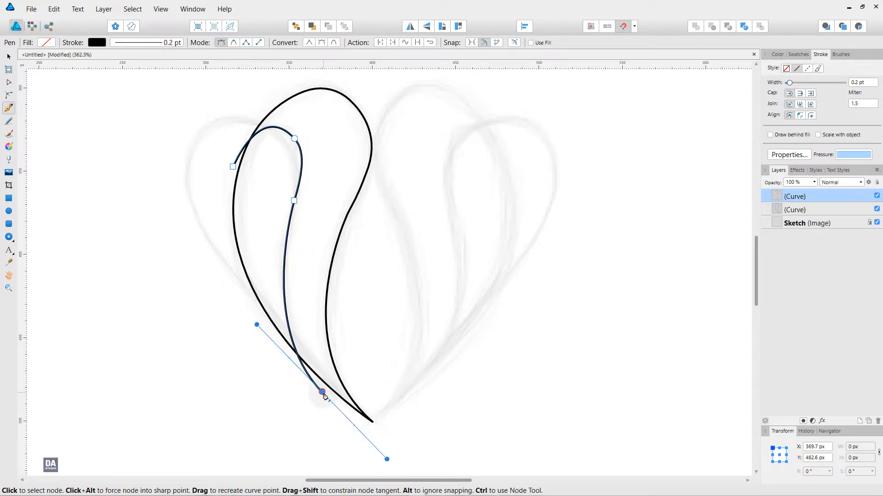
left_click(323, 393)
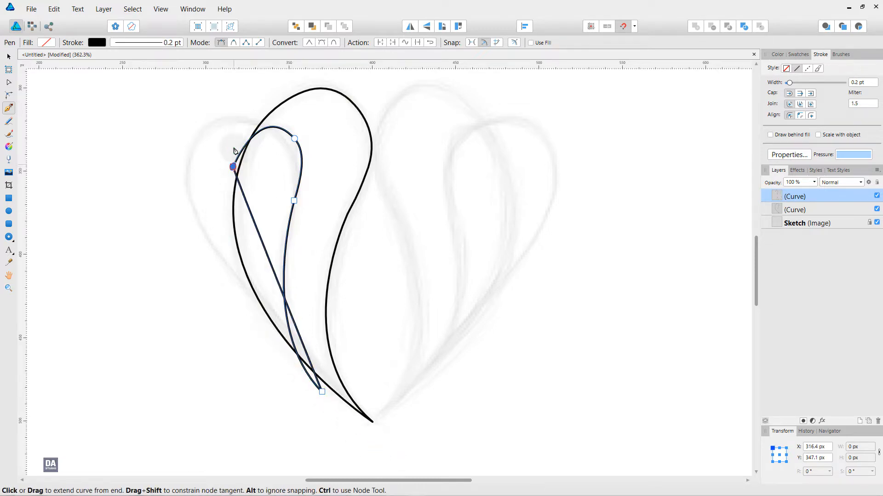
left_click_drag(233, 166, 242, 91)
left_click_drag(220, 237, 201, 329)
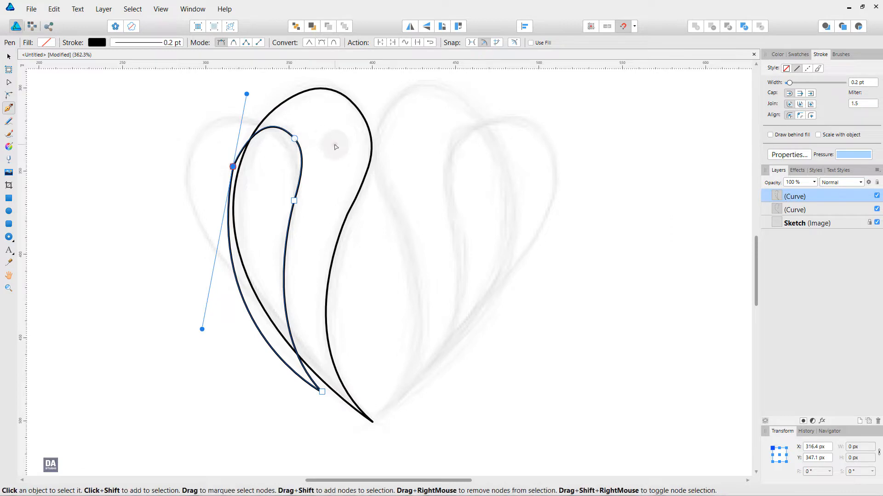
Lower the rear handle of the smaller petal's upper inner node to flatten its arched top
key("Escape")
left_click(295, 139)
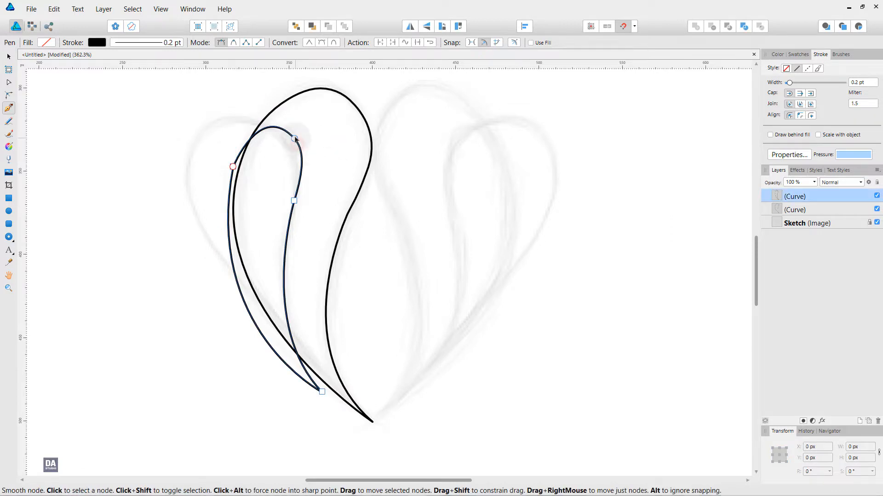
left_click(296, 139)
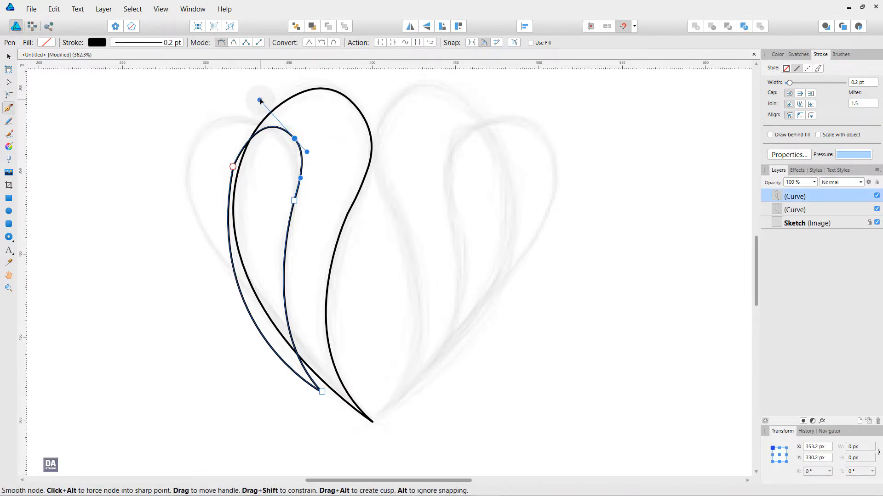
left_click_drag(263, 106, 262, 115)
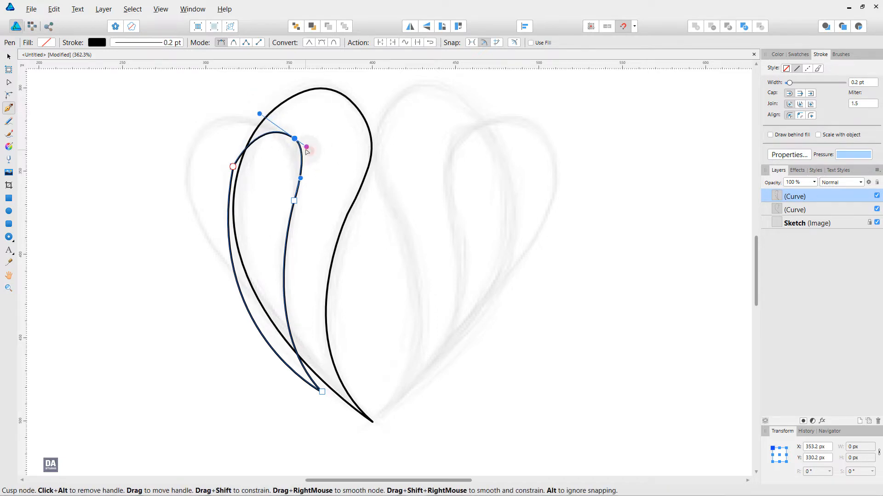
left_click(148, 217, "ctrl")
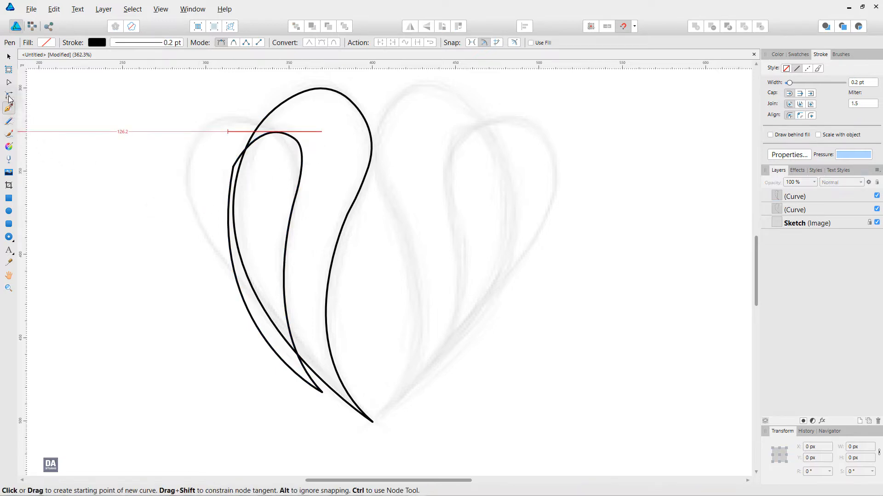
Adjust the handles of the smaller petal's upper inner node with the Corner tool to steepen the bend into its inner edge
left_click(9, 95)
left_click(294, 138)
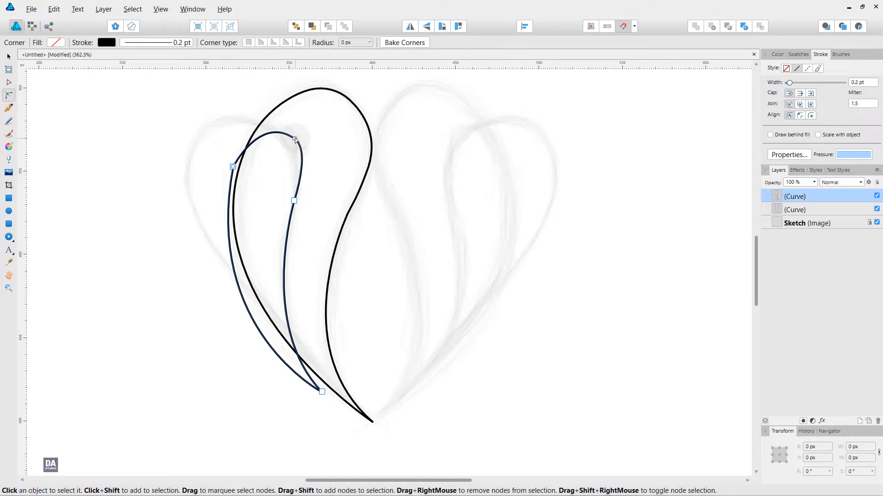
left_click(294, 139)
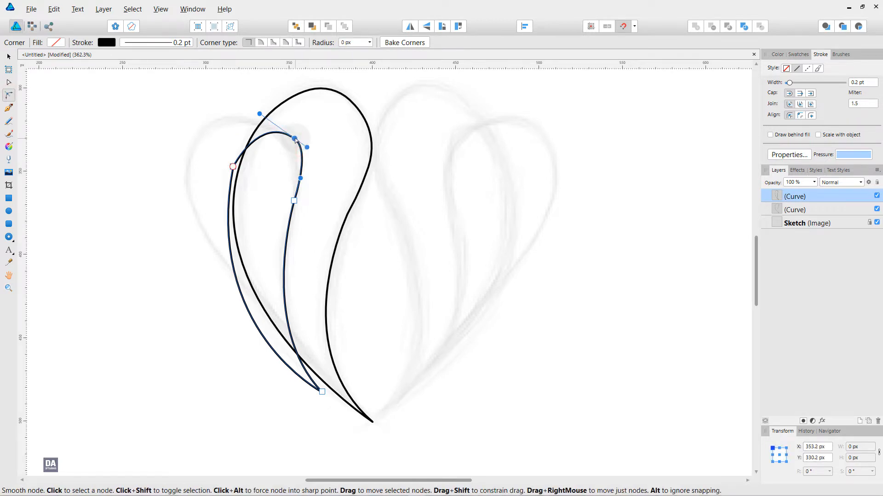
left_click_drag(308, 148, 304, 151)
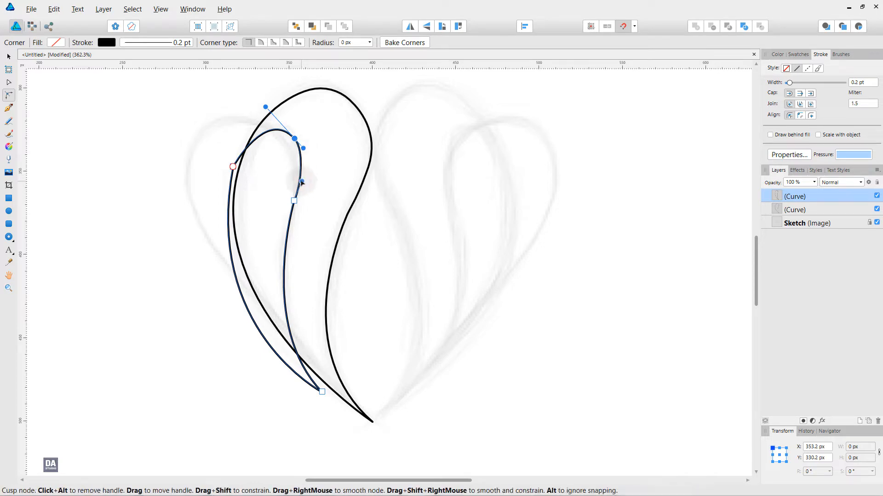
left_click(175, 230)
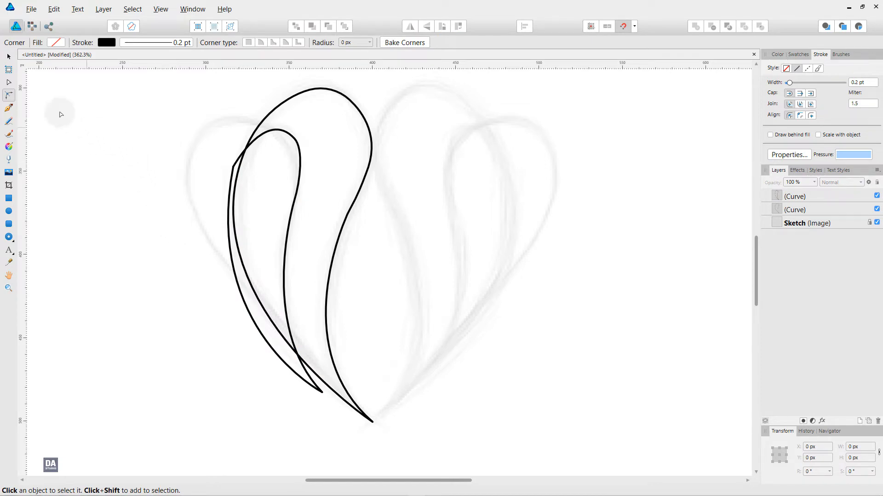
Nest the smaller petal's curve inside the large petal's curve so that it is clipped to the large outline
left_click(9, 56)
left_click(797, 196)
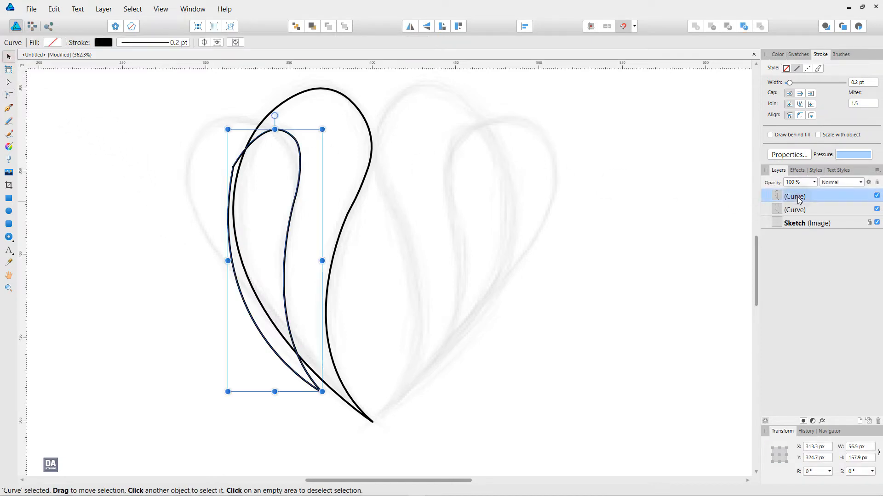
left_click_drag(795, 196, 796, 213)
left_click(506, 247)
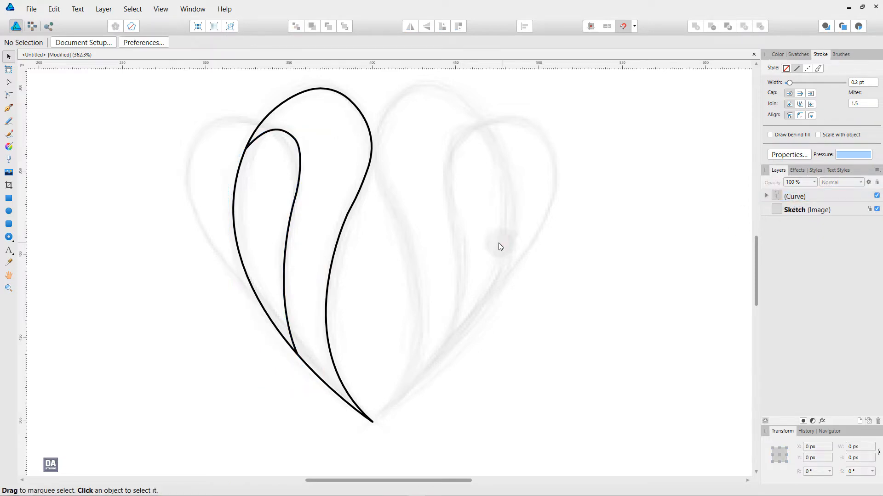
Start the outermost petal with the Pen tool, drawing its curved outer edge up from the large petal's lower edge and removing the end node's forward handle
left_click(13, 111)
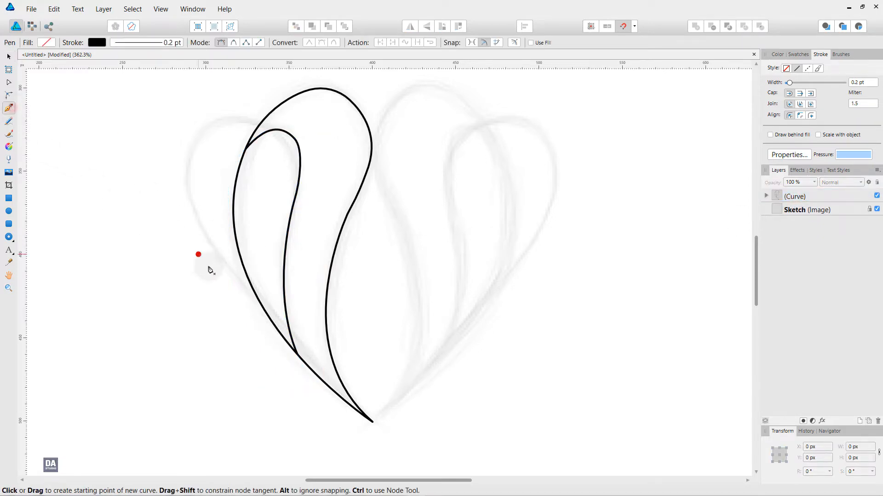
left_click(275, 318)
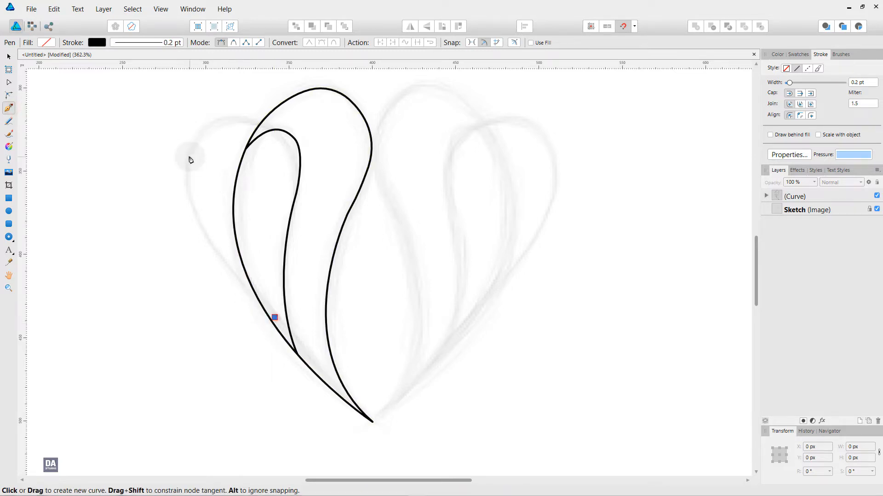
left_click_drag(188, 156, 191, 87)
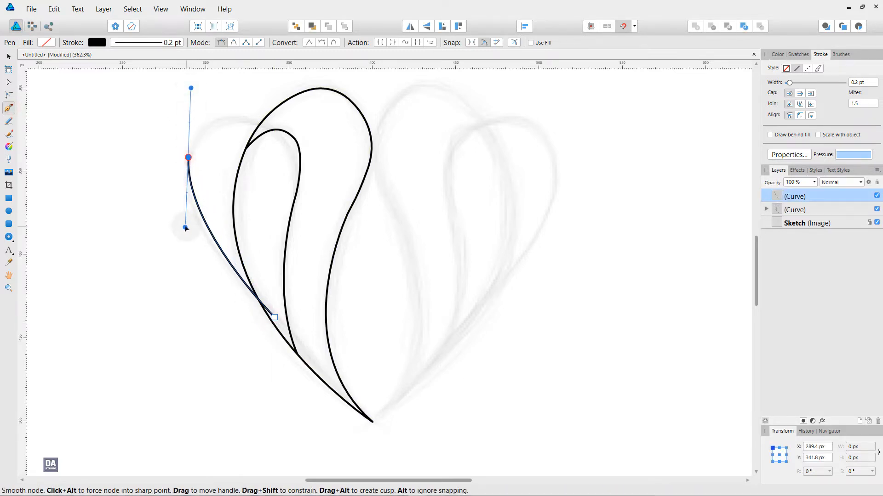
left_click_drag(185, 227, 190, 254)
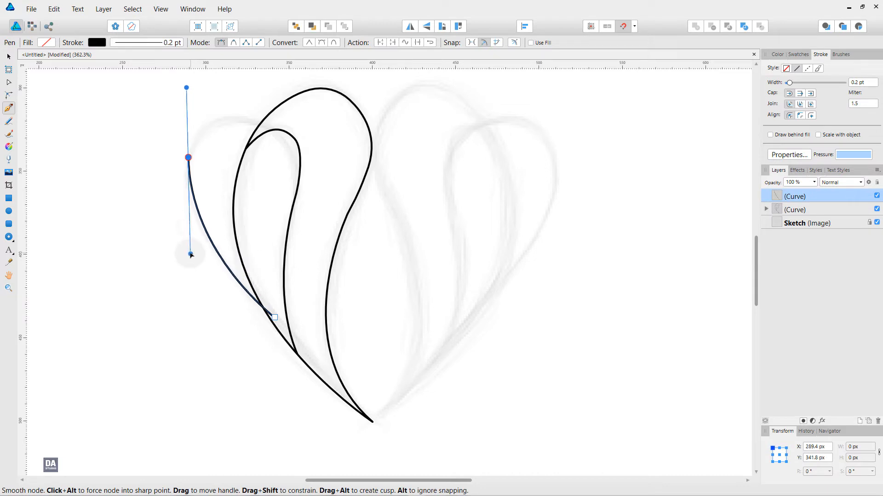
left_click(188, 157)
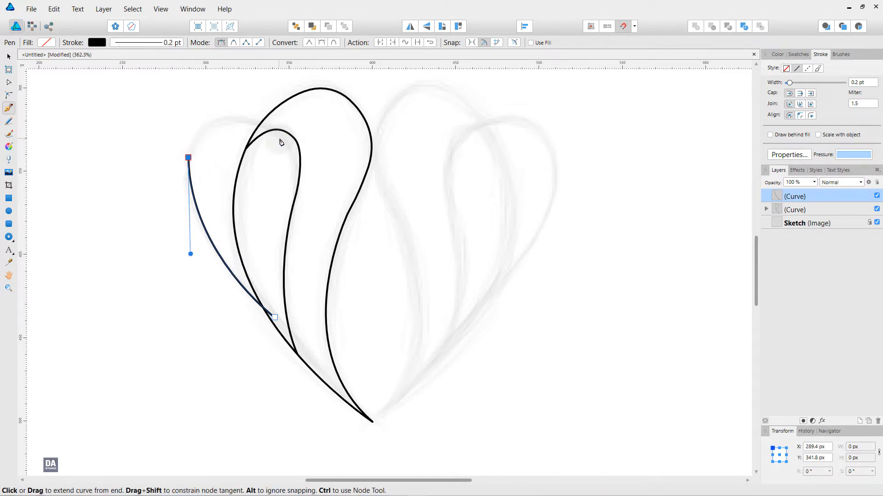
Draw the outermost petal's arched top to a sharp node inside the small petal and close the shape with a straight line
left_click_drag(280, 138, 350, 190)
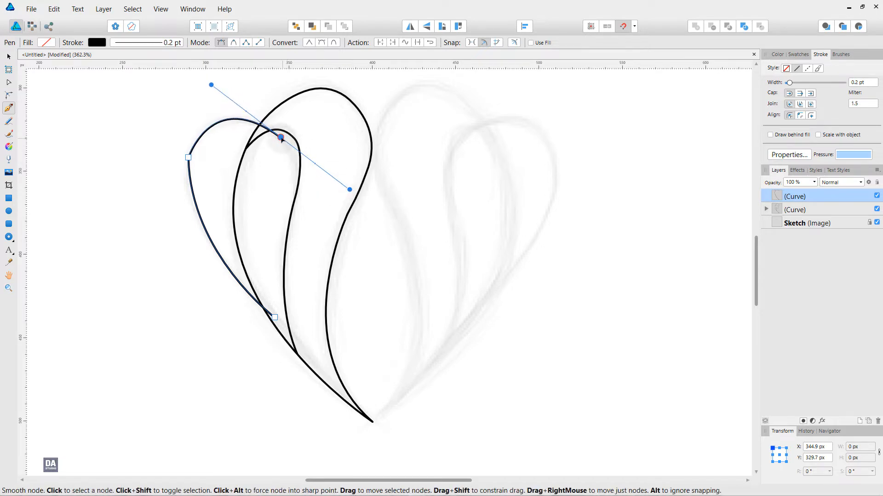
left_click(281, 138)
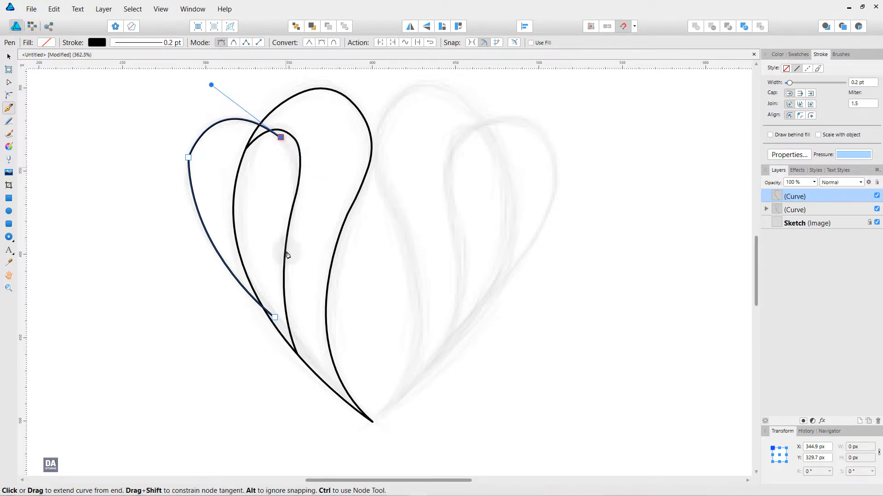
left_click(275, 318)
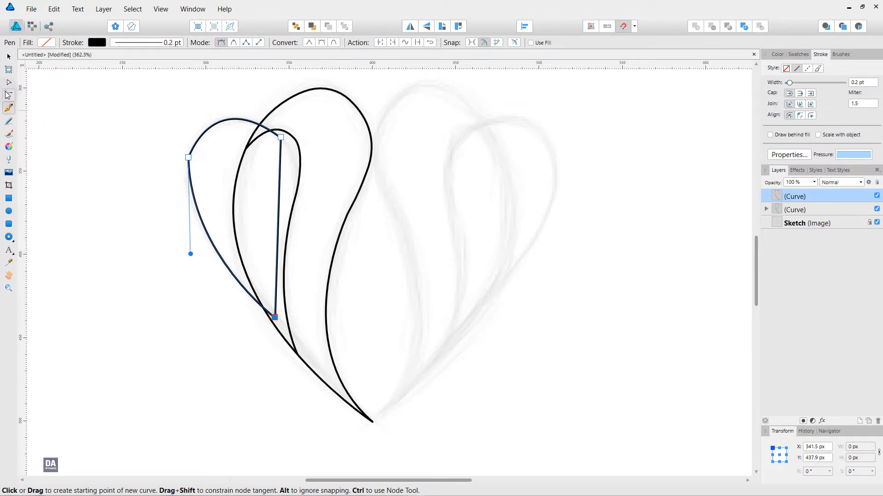
Round the outermost petal's outer node with the Corner tool to a radius of about 31.3 px
left_click(8, 95)
left_click_drag(188, 157, 343, 194)
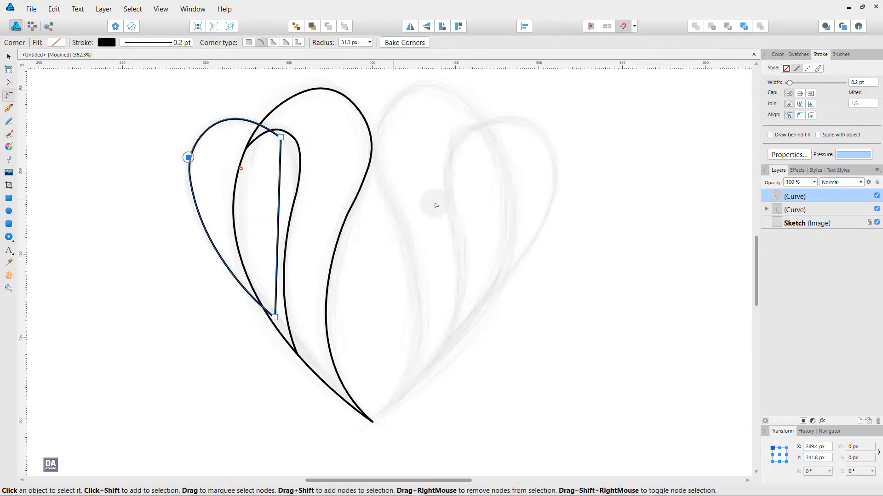
left_click(442, 202)
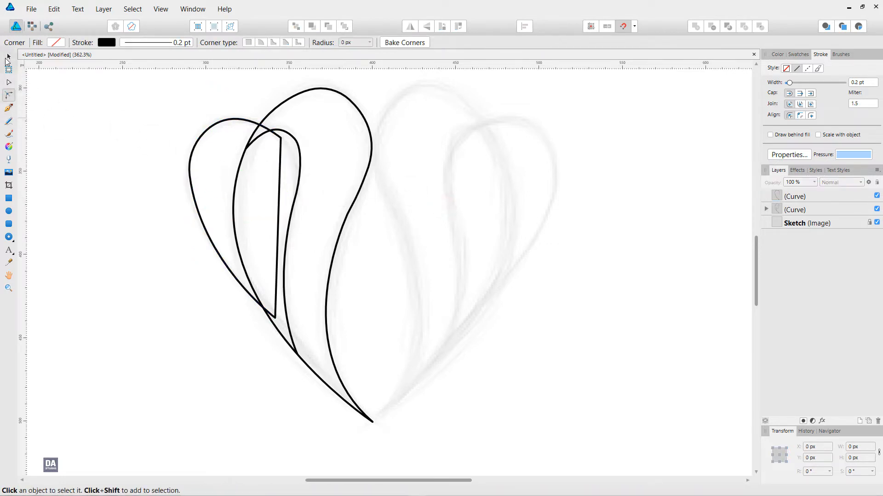
Fill the outermost petal with the medium salmon-tan swatch from the Custom Palette
left_click(8, 57)
left_click(804, 196)
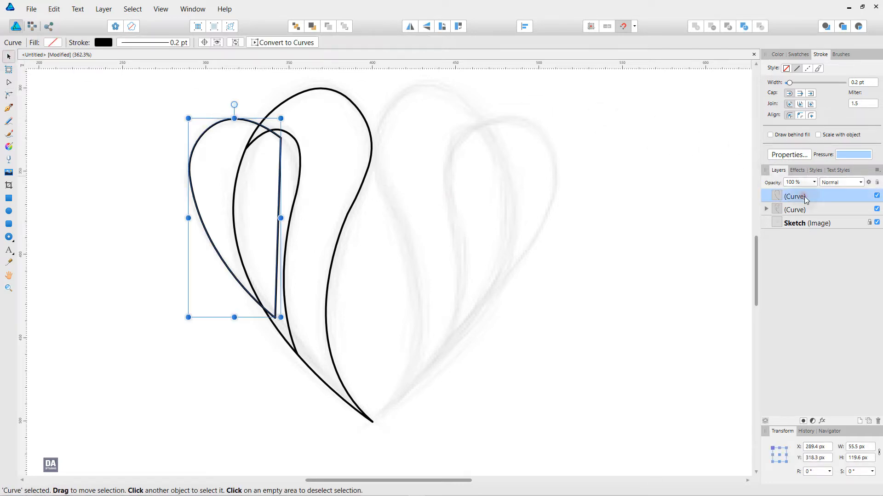
left_click(803, 55)
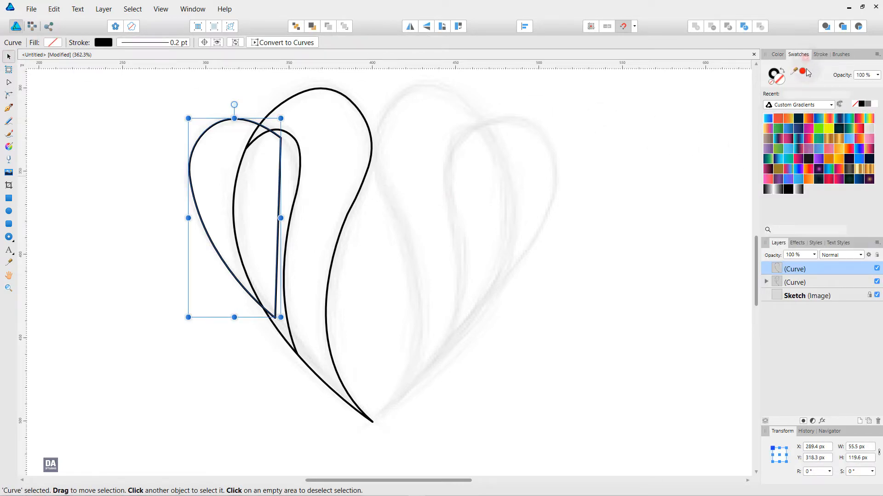
left_click(818, 106)
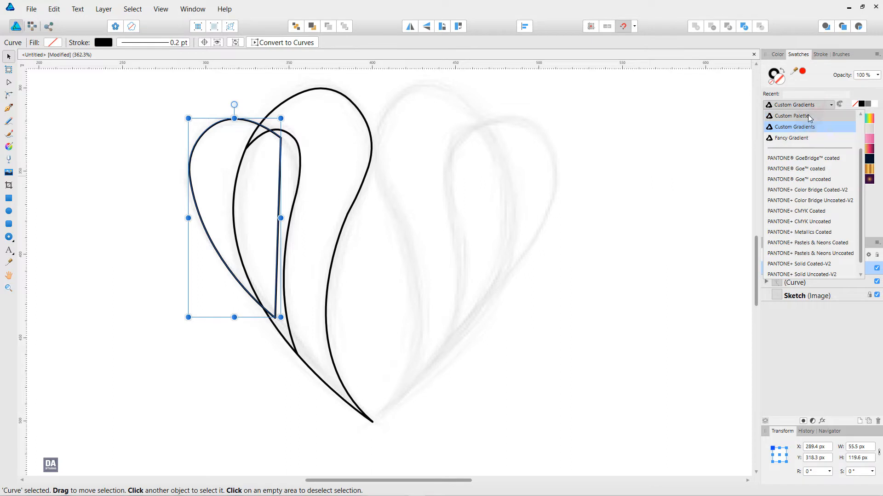
left_click(799, 120)
left_click(799, 120)
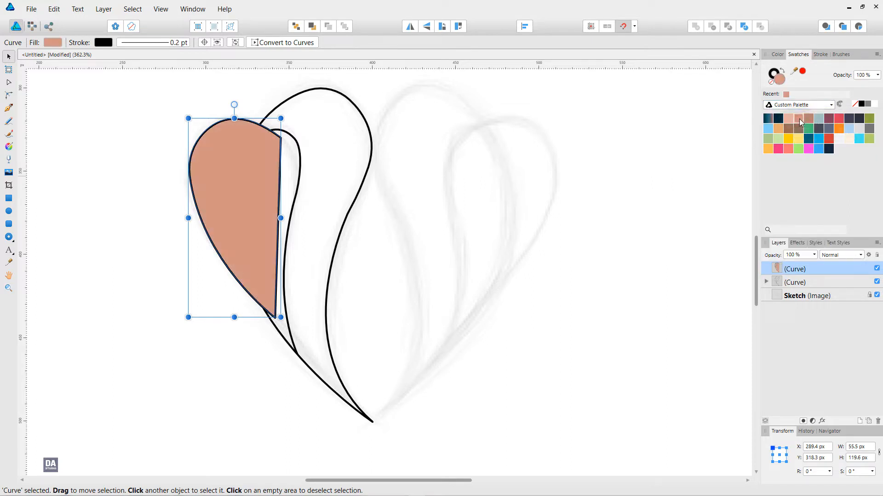
Move the large petal with its nested curve above the outermost petal in the layer order
left_click(815, 282)
left_click_drag(823, 281, 823, 265)
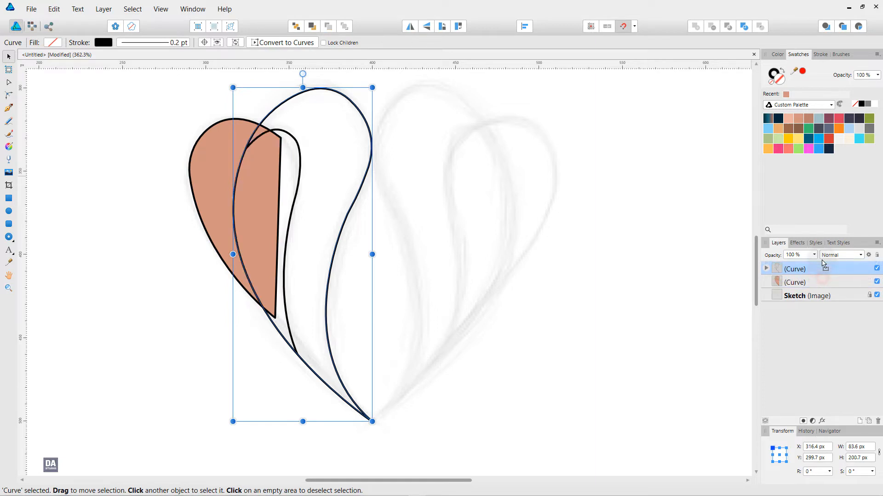
left_click(793, 282)
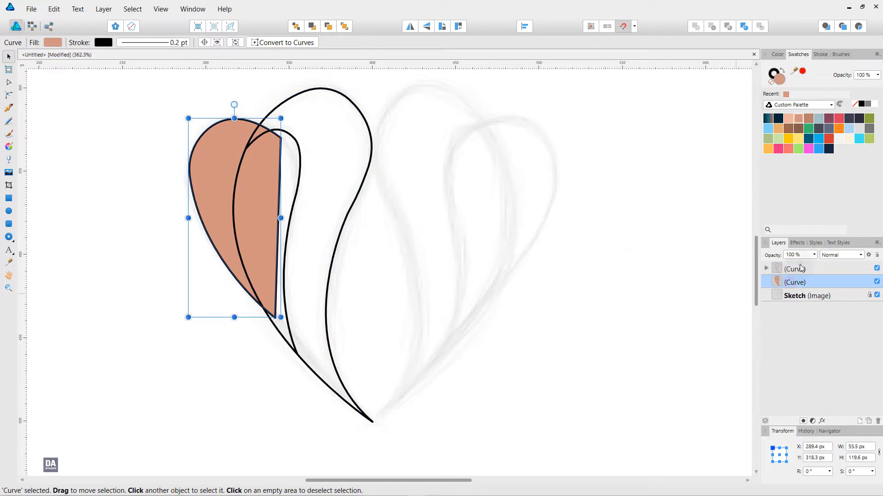
Fill the large petal with the darker brown swatch from the Custom Palette
left_click(801, 268)
left_click(800, 120)
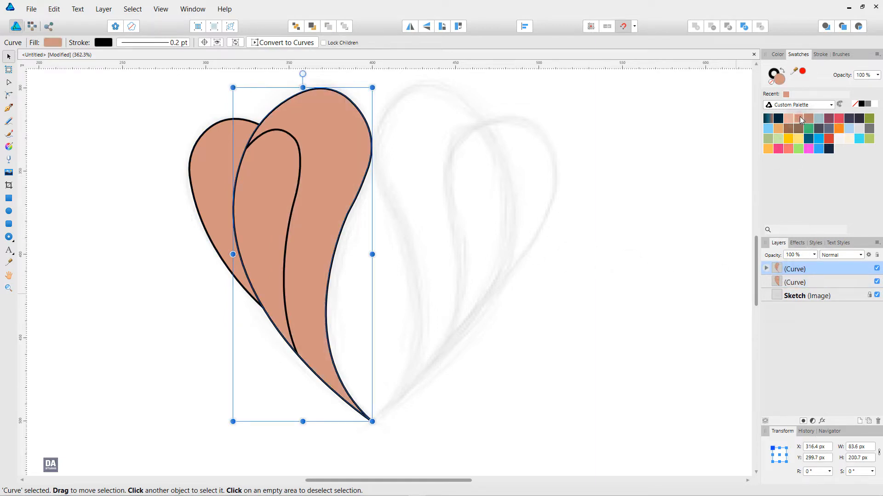
left_click(809, 119)
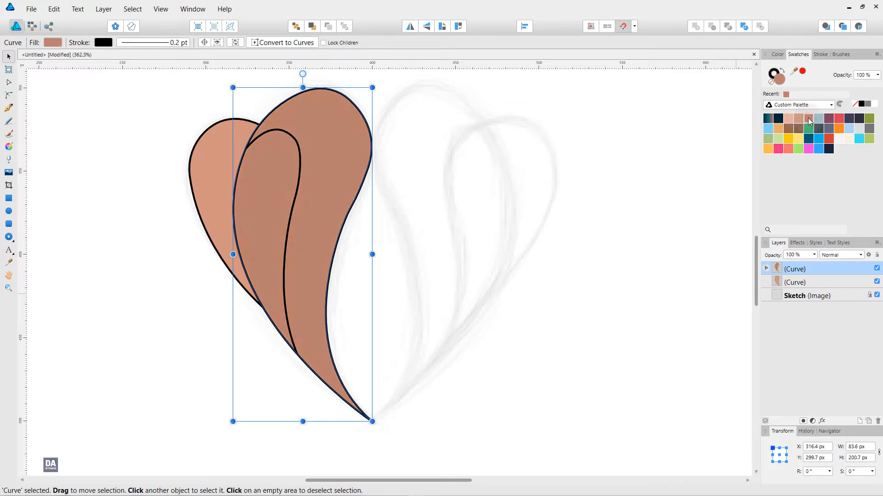
Fill the small petal nested in the large petal with the light pink swatch from the Custom Palette
left_click(766, 268)
left_click(791, 282)
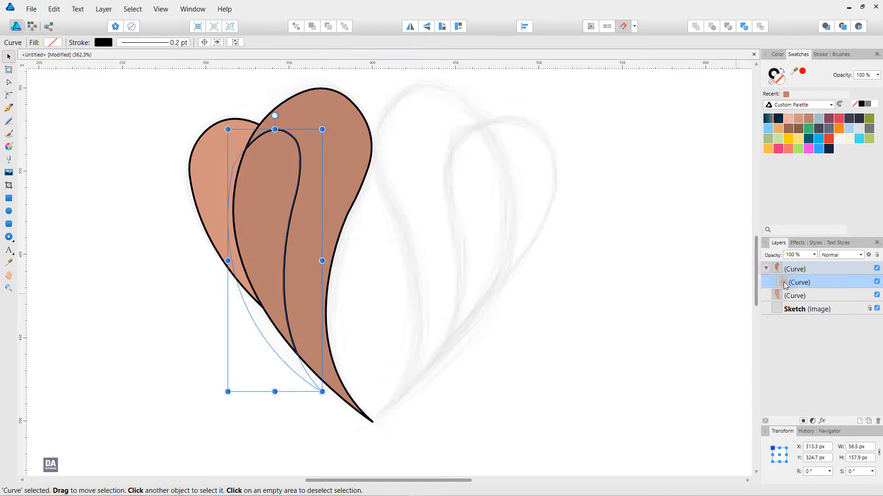
left_click(788, 121)
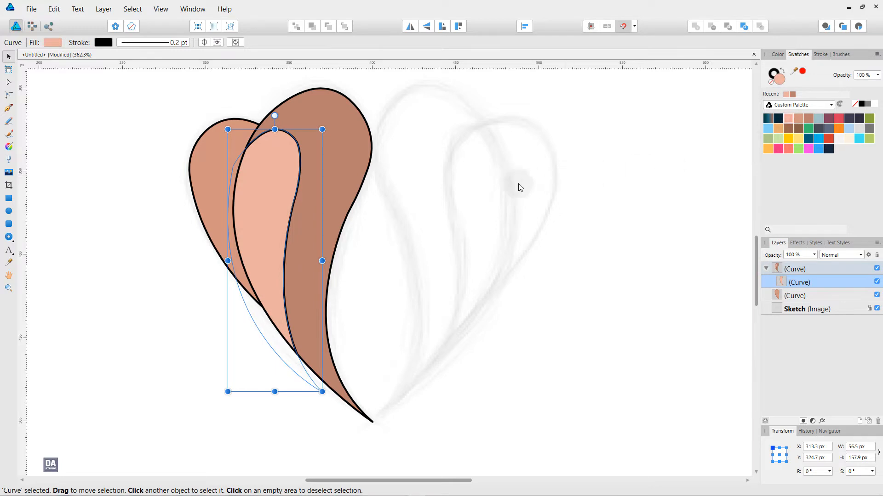
left_click(498, 181)
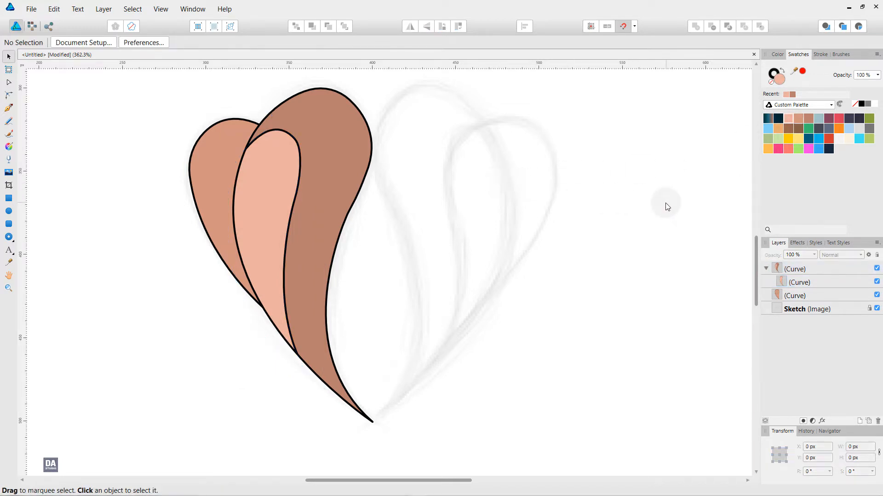
Remove the black stroke from the large petal, the outermost petal and the nested small petal
left_click(788, 269)
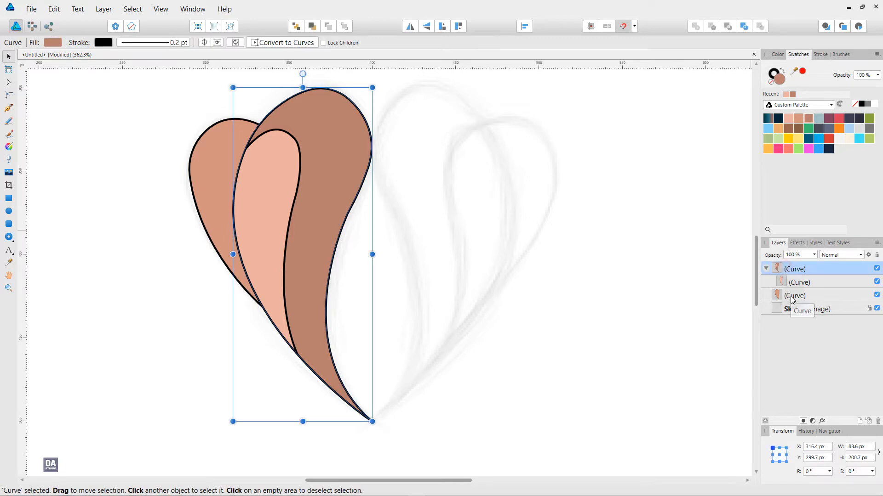
left_click(790, 296, "ctrl")
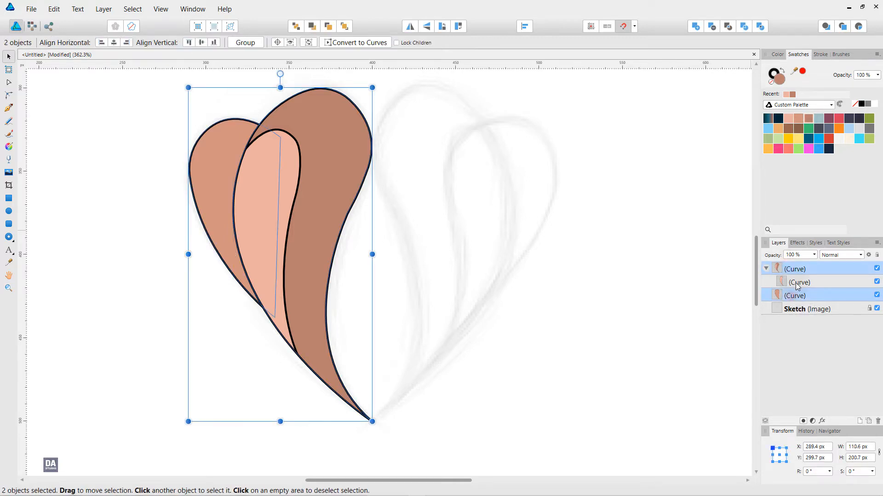
left_click(772, 81)
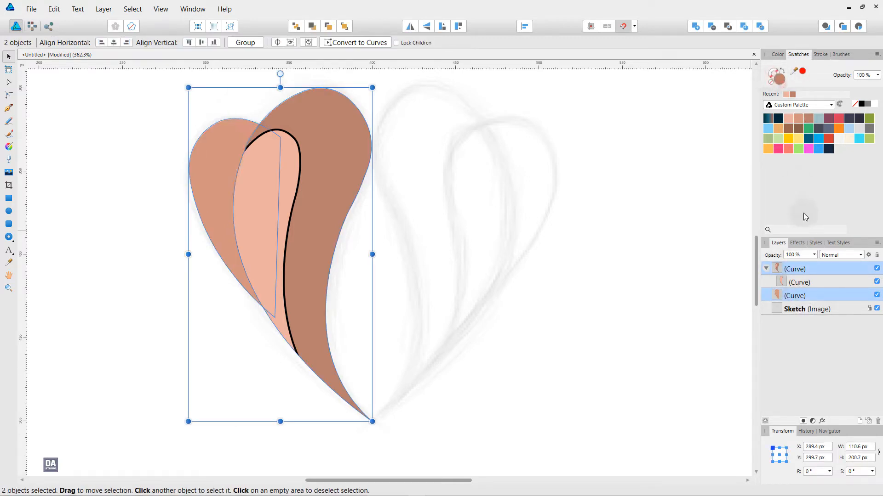
left_click(797, 282)
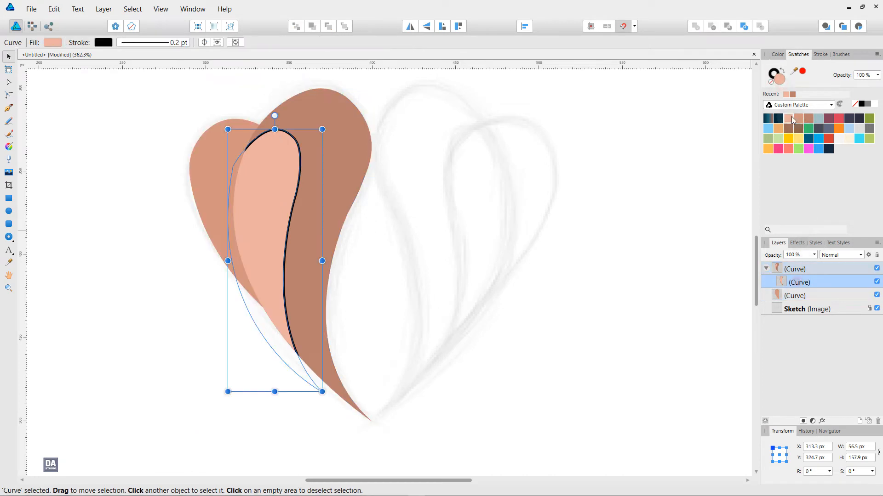
left_click(777, 84)
left_click(574, 205)
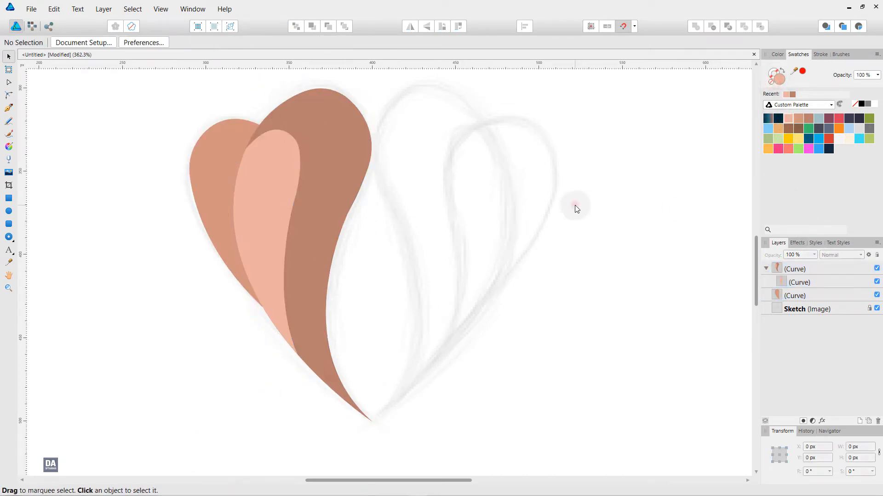
Hide the Sketch image layer so that only the coloured petals are shown
key("z")
left_click(503, 187, "alt")
left_click_drag(386, 164, 420, 190)
key("v")
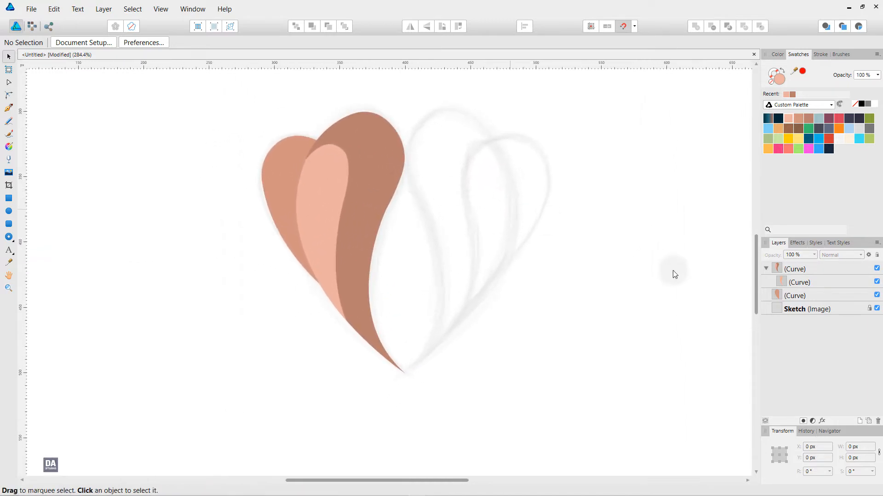
left_click(876, 308)
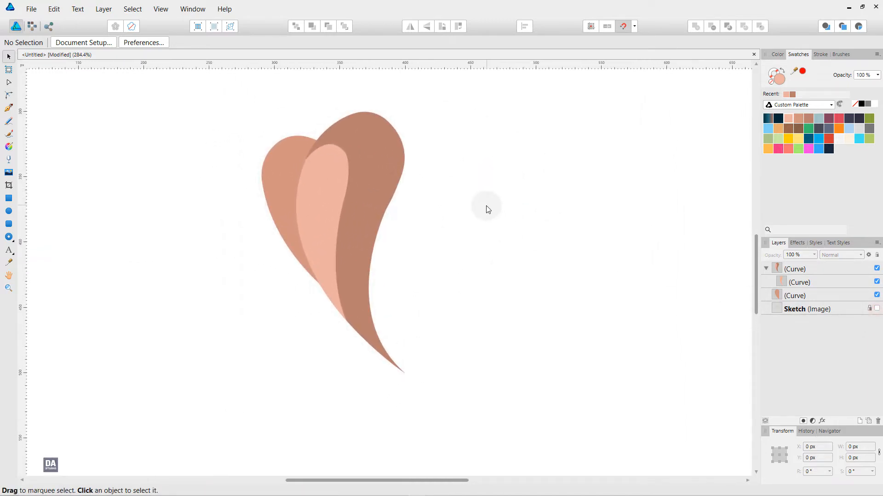
Fill the large petal with the orange-to-yellow gradient from the Custom Gradients swatches
left_click(486, 205)
left_click(805, 270)
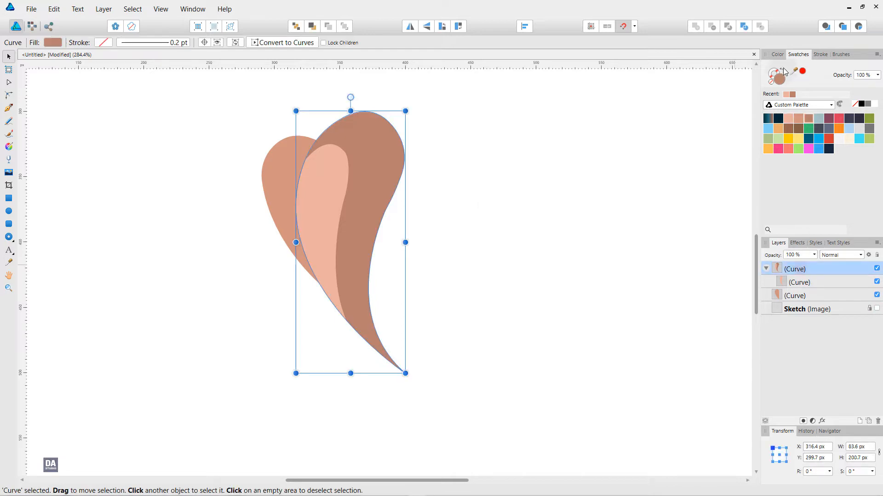
left_click(798, 105)
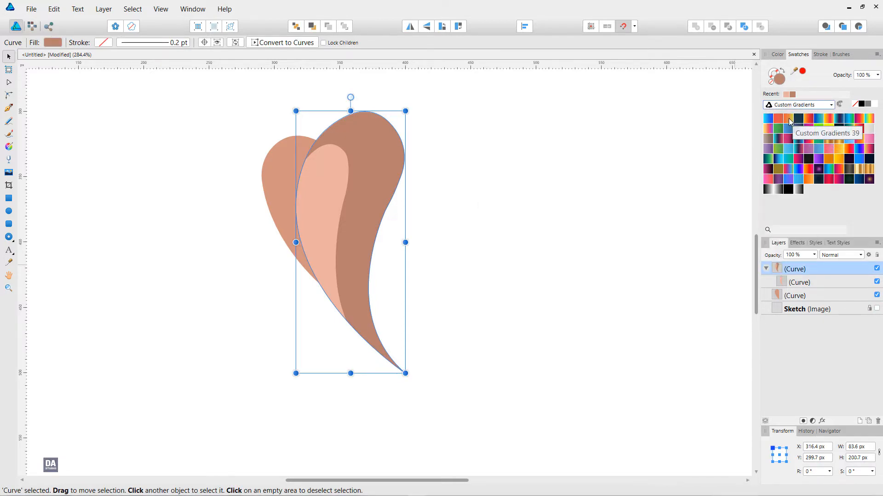
left_click(790, 121)
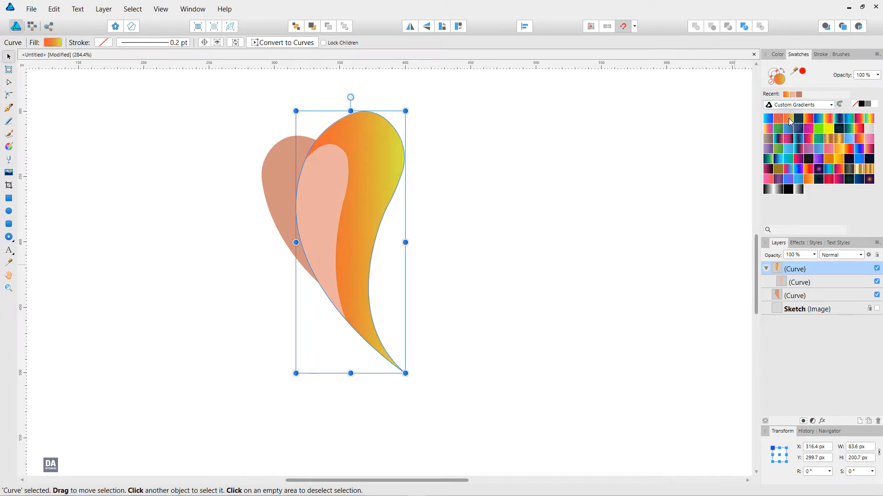
Fill the nested petal with the red-orange gradient and the outermost petal with the cyan-to-blue gradient
left_click(802, 281)
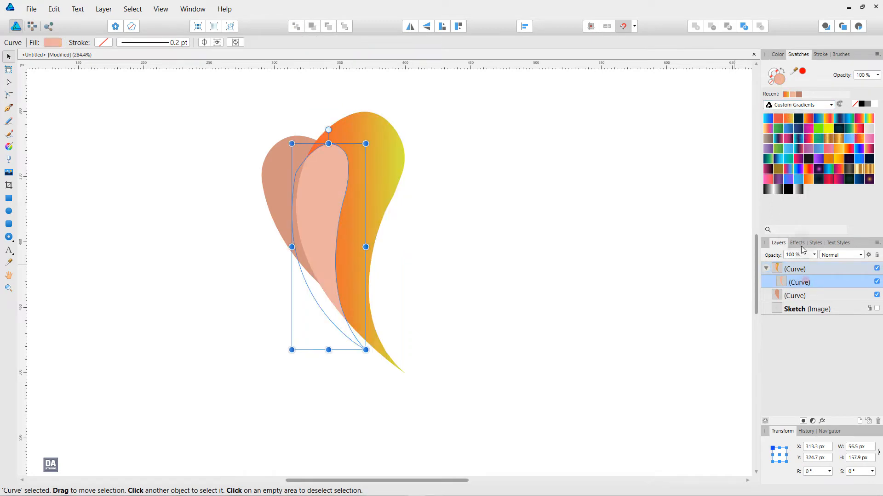
left_click(781, 124)
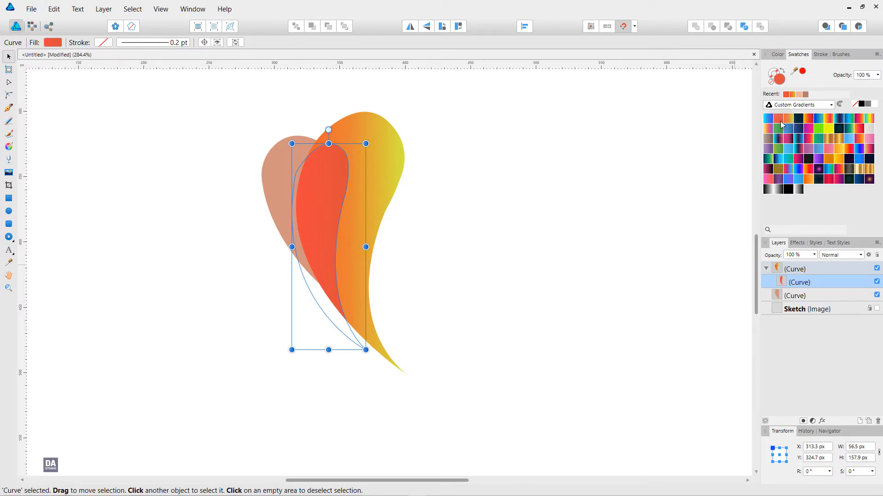
left_click(800, 297)
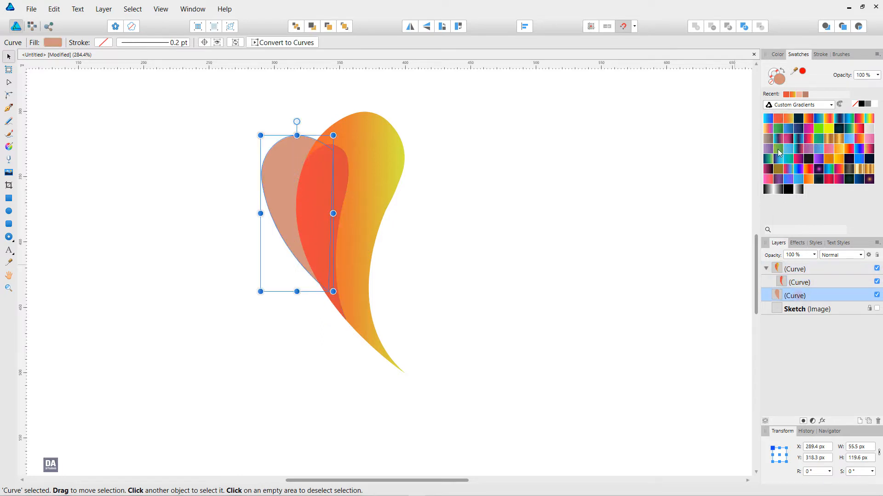
left_click(768, 119)
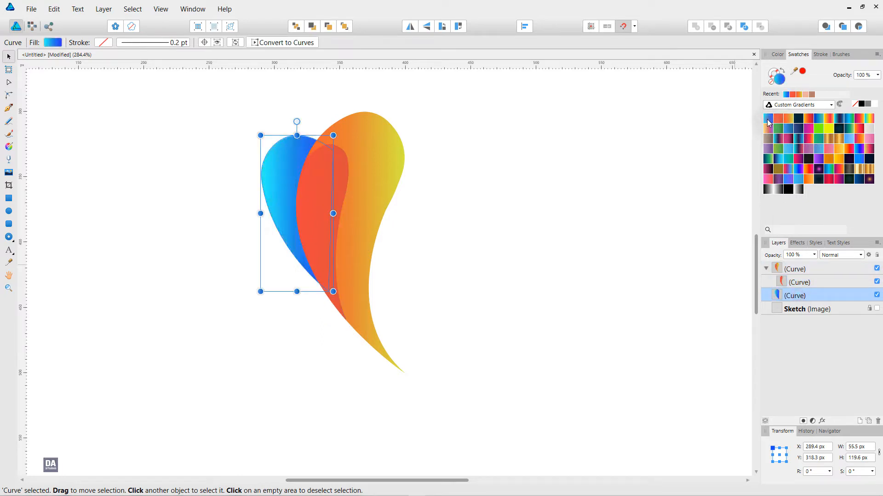
left_click(454, 198)
Redirect the linear gradients of the blue and large orange petals across their shapes, shifting the orange one's middle stop towards its red-orange end
left_click(276, 198)
key("g")
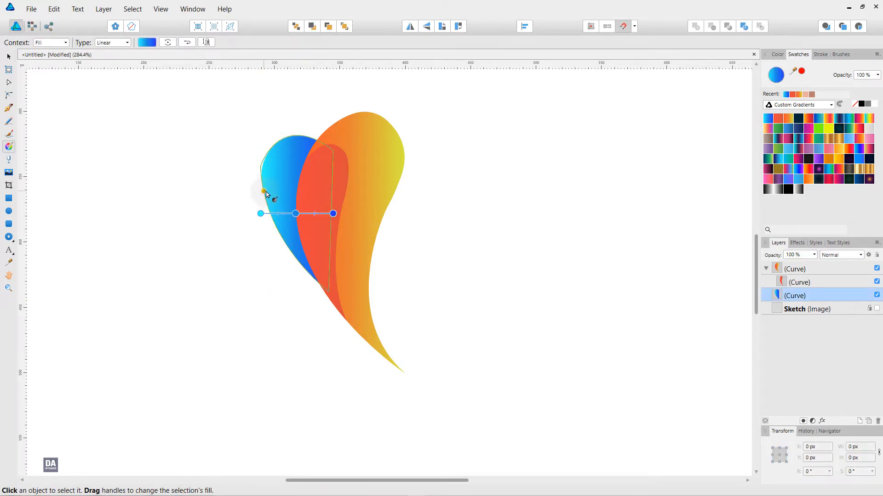
mouse_move(265, 192)
left_mouse_down()
mouse_move(321, 193)
mouse_move(324, 208)
left_mouse_up()
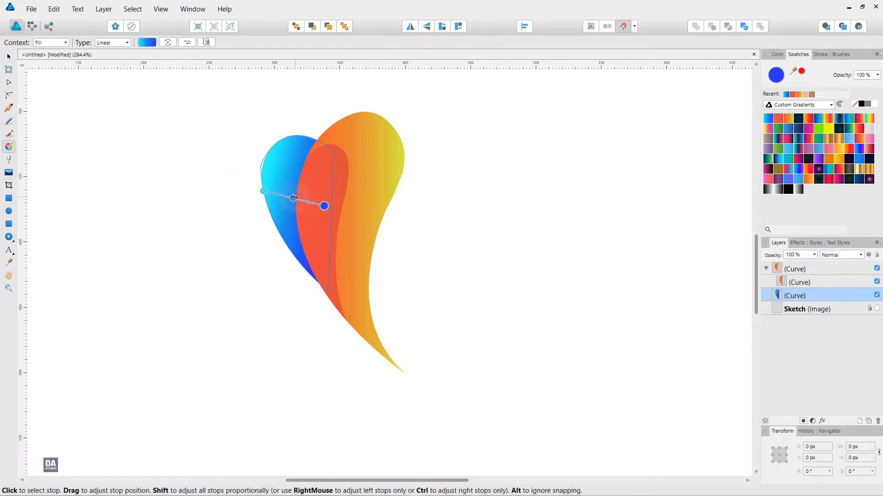
left_click(364, 195)
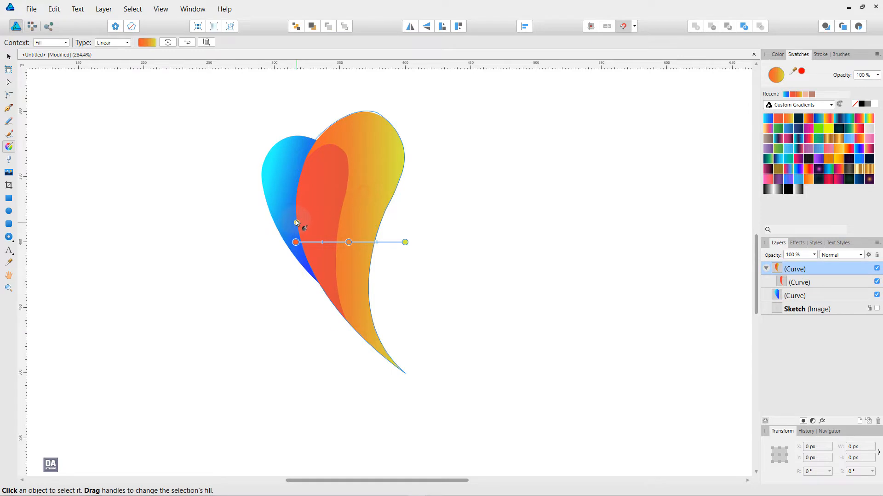
left_click_drag(295, 223, 329, 224)
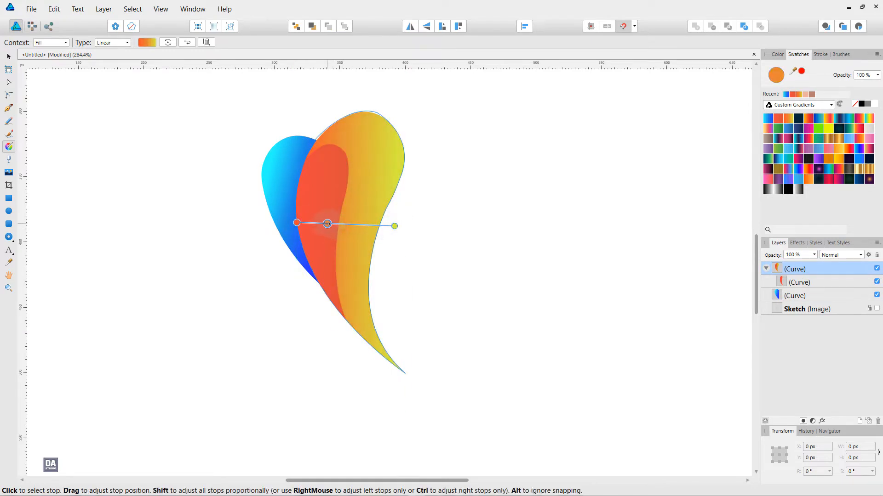
Shorten the nested petal's linear gradient to its own width and reverse it, so the darker end sits on the petal's left edge
left_click(322, 246)
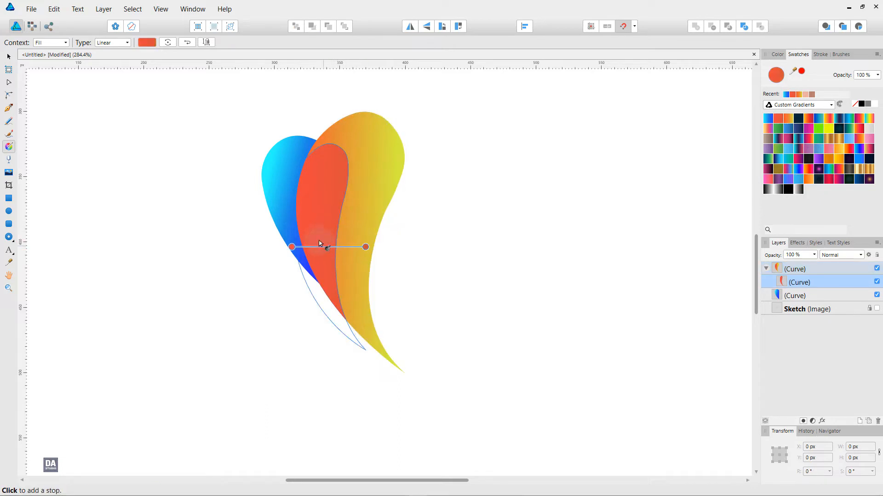
mouse_move(297, 223)
left_mouse_down()
mouse_move(339, 217)
mouse_move(298, 220)
left_mouse_up()
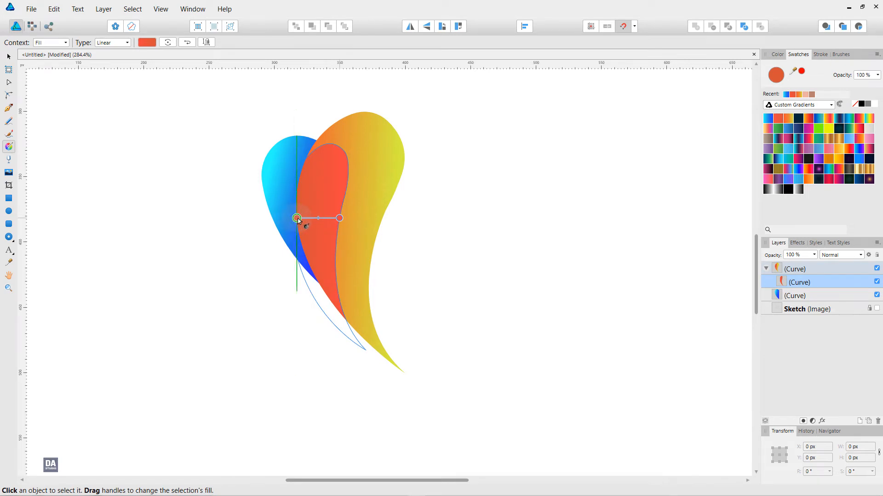
left_click(450, 211)
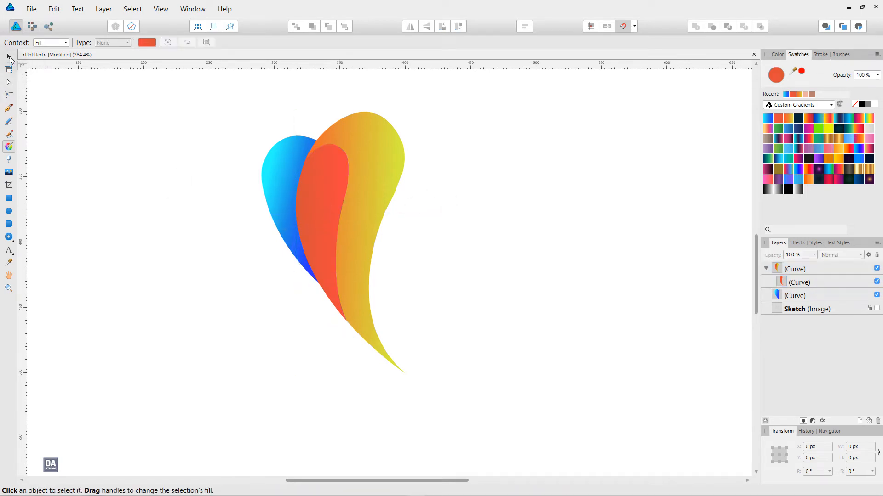
Duplicate the nested red-orange petal and fill the copy with the white-to-transparent gradient from Custom Gradients
left_click(9, 57)
left_click(795, 284)
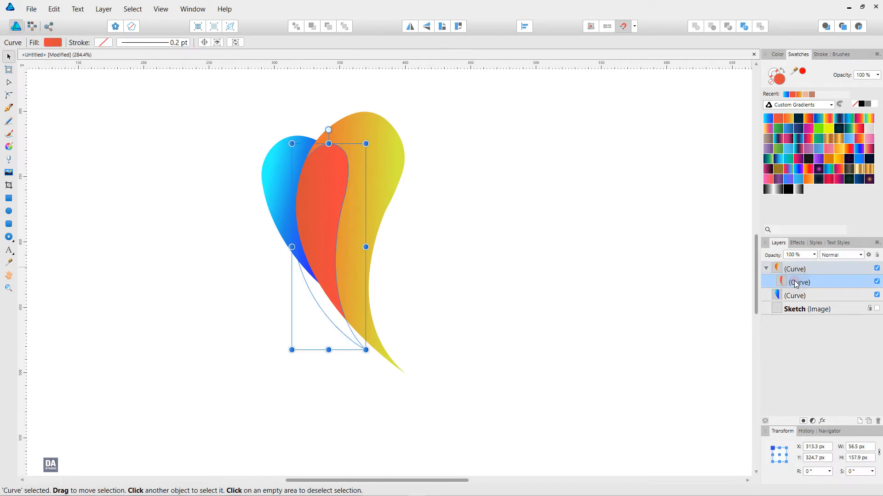
right_click(793, 281)
left_click(796, 370)
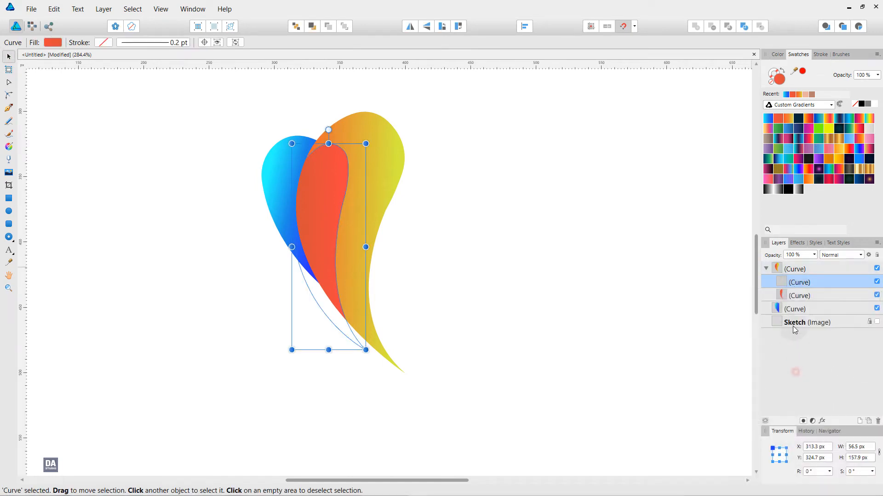
left_click(799, 189)
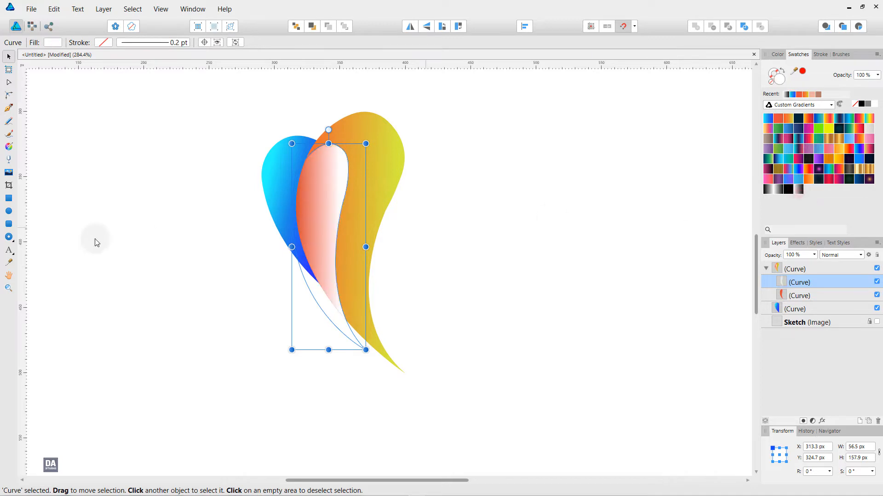
Extend the transparent end of the white copy's gradient past the petal's left edge and set the copy's blend mode to Overlay
left_click(8, 146)
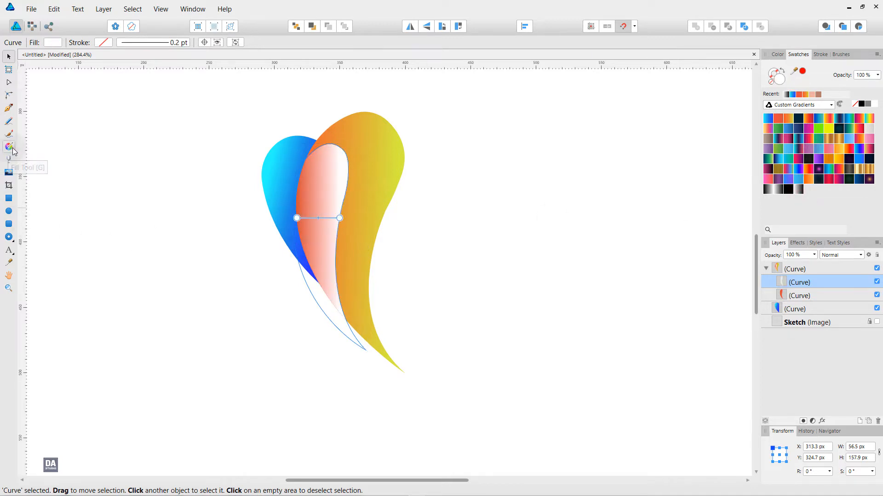
mouse_move(298, 219)
left_mouse_down()
mouse_move(216, 216)
mouse_move(285, 218)
left_mouse_up()
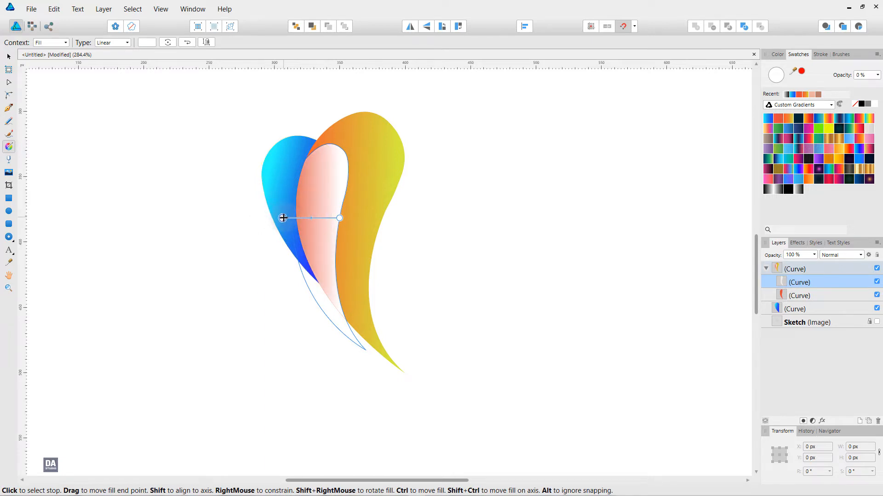
left_click(8, 56)
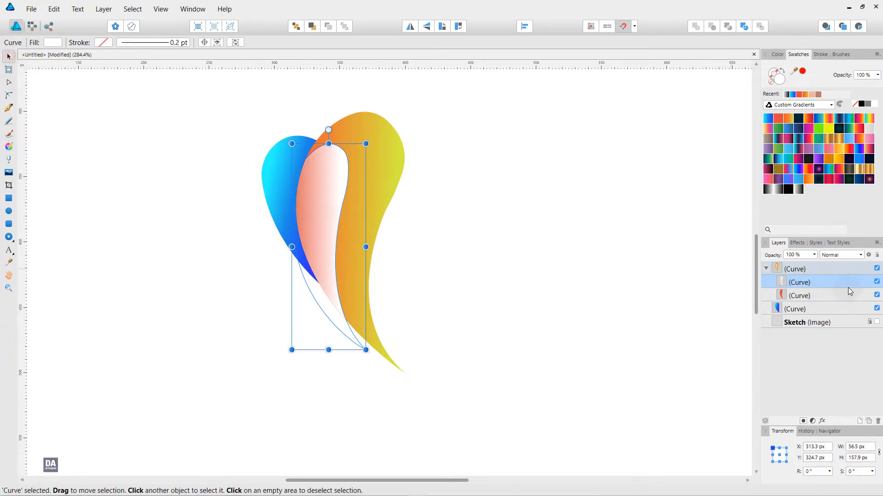
left_click(845, 255)
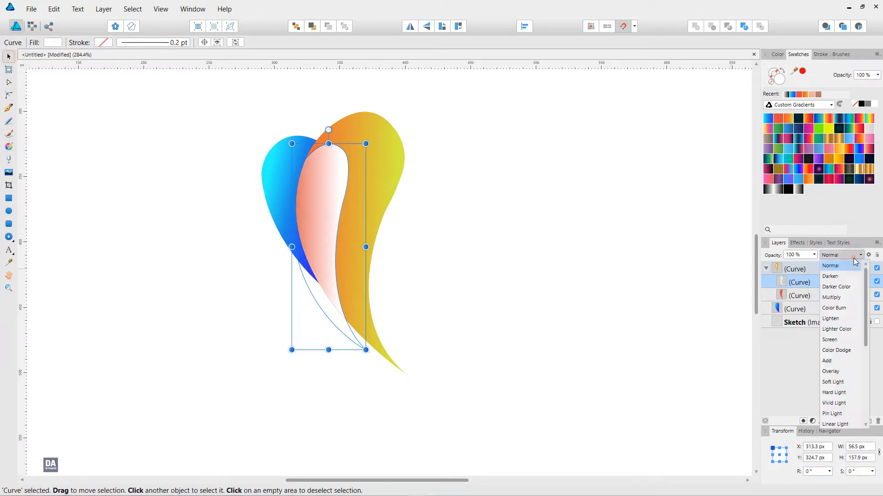
left_click(846, 371)
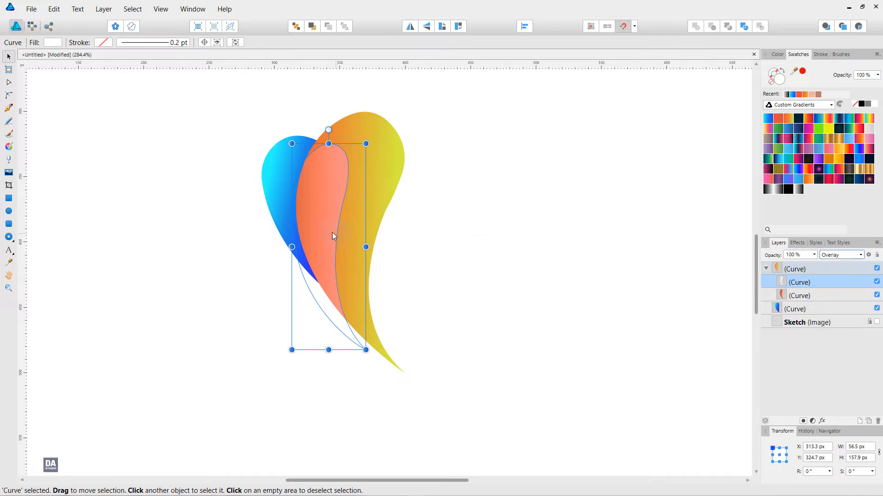
Pull the transparent end of the overlay copy's gradient farther out, level with the blue petal's outer edge
key("g")
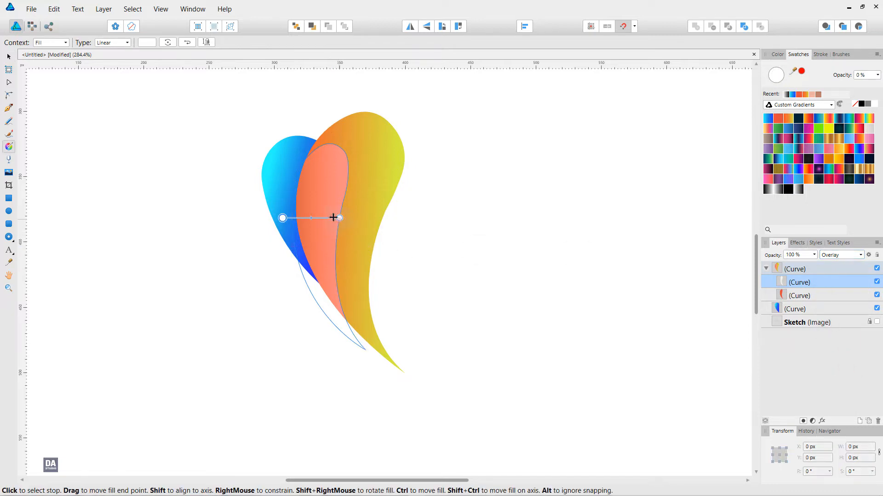
left_click(337, 219)
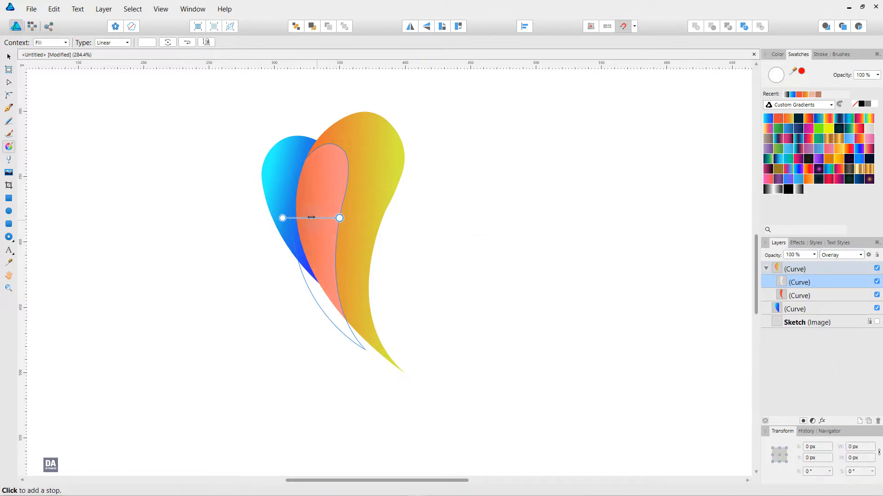
left_click_drag(282, 218, 260, 218)
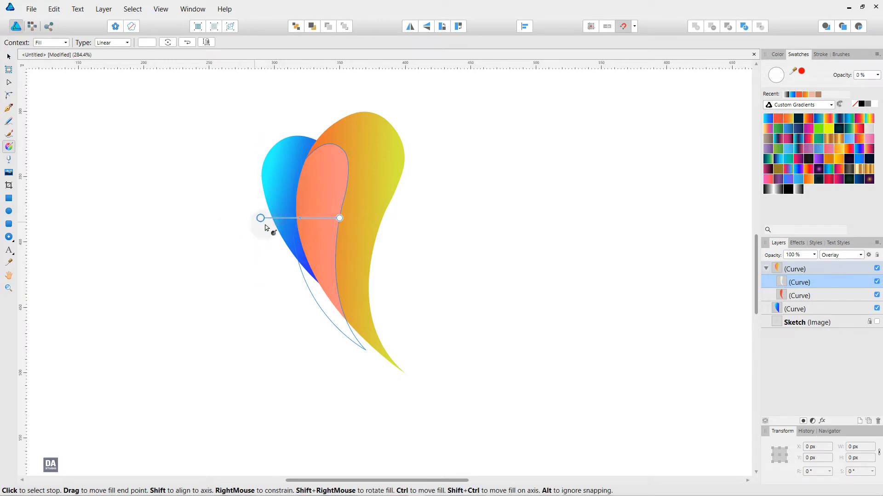
left_click(298, 220)
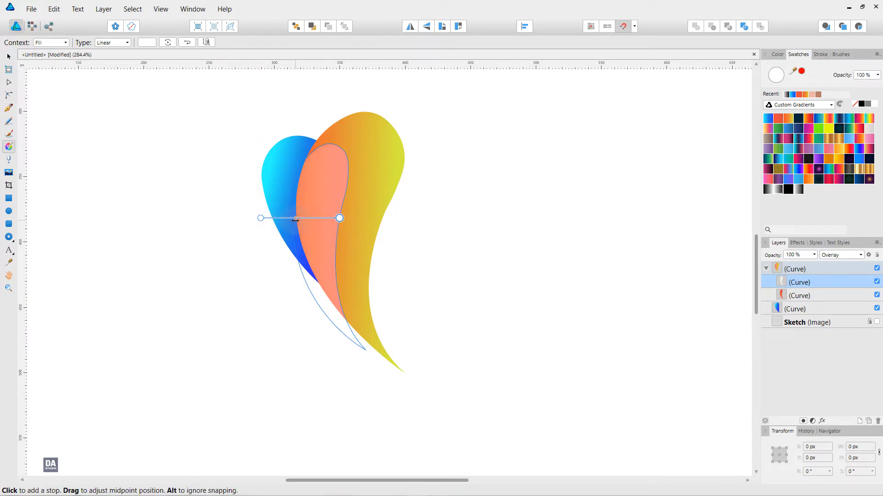
Apply a Gaussian Blur with a radius of 8.3 px to the overlay copy and nest it inside the red-orange petal
left_click(823, 421)
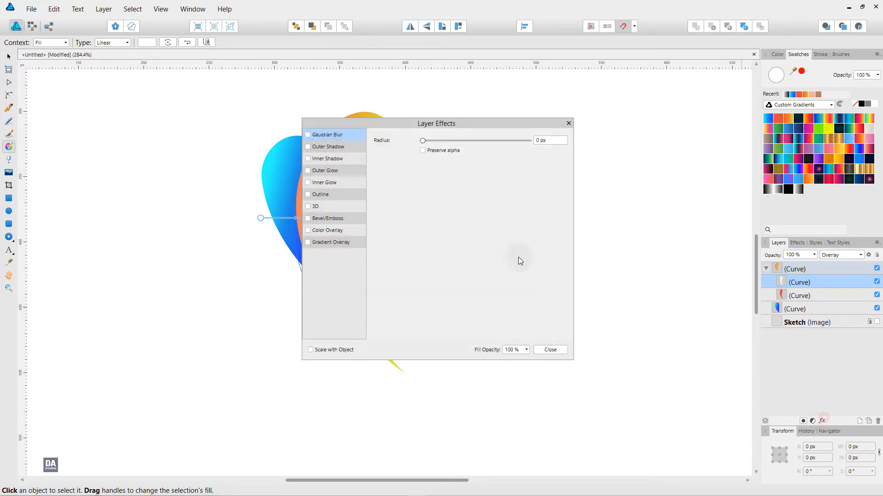
left_click_drag(412, 120, 587, 148)
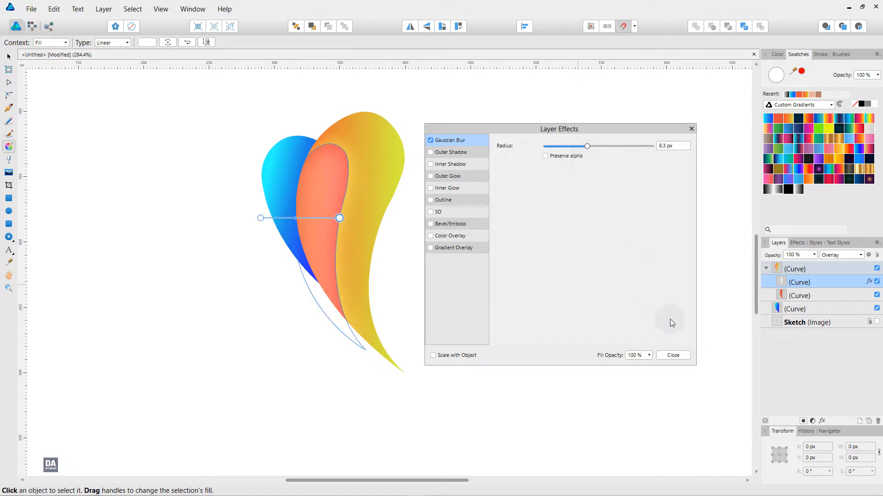
left_click(673, 356)
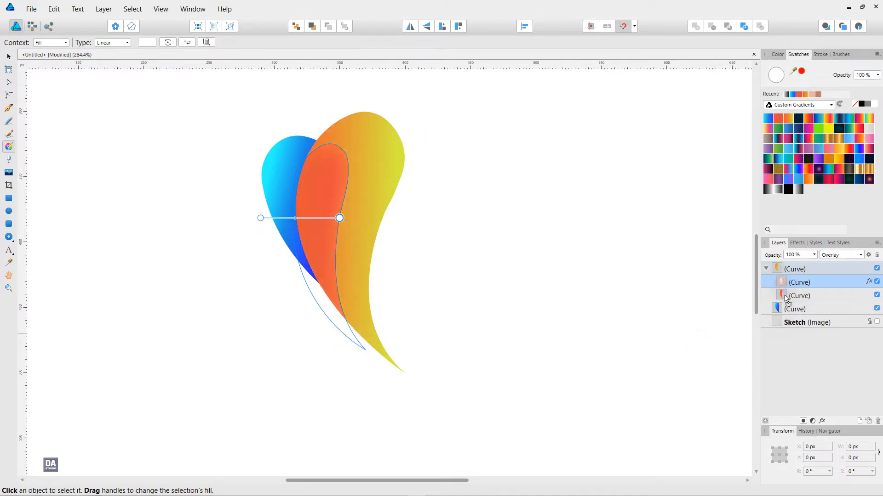
left_click_drag(786, 300, 801, 303)
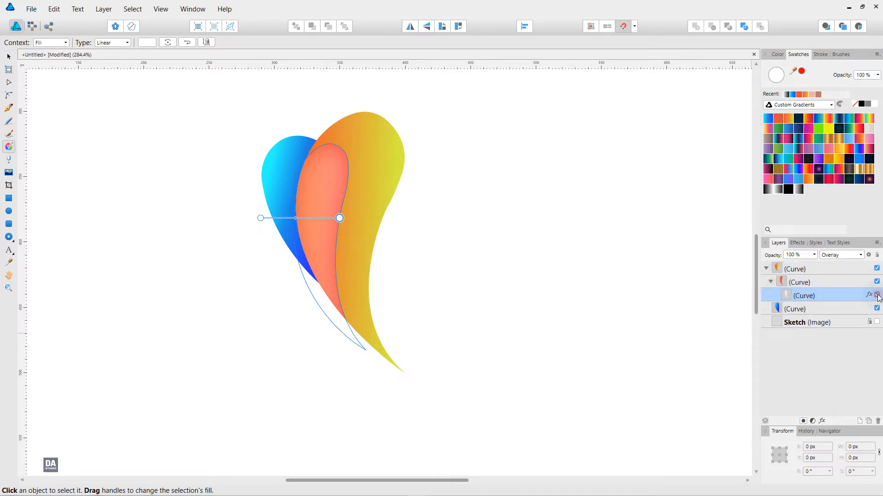
left_click(528, 272)
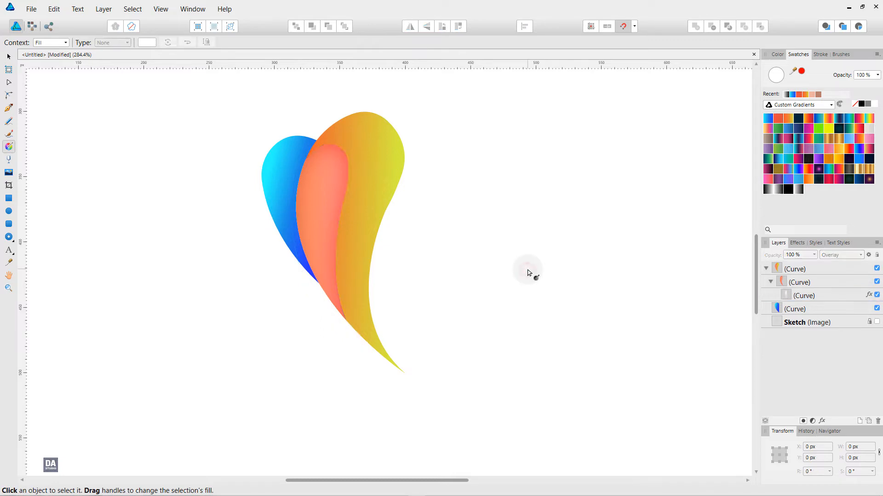
Duplicate the blue petal and fill the copy with the white-to-transparent gradient
left_click(790, 309)
right_click(790, 308)
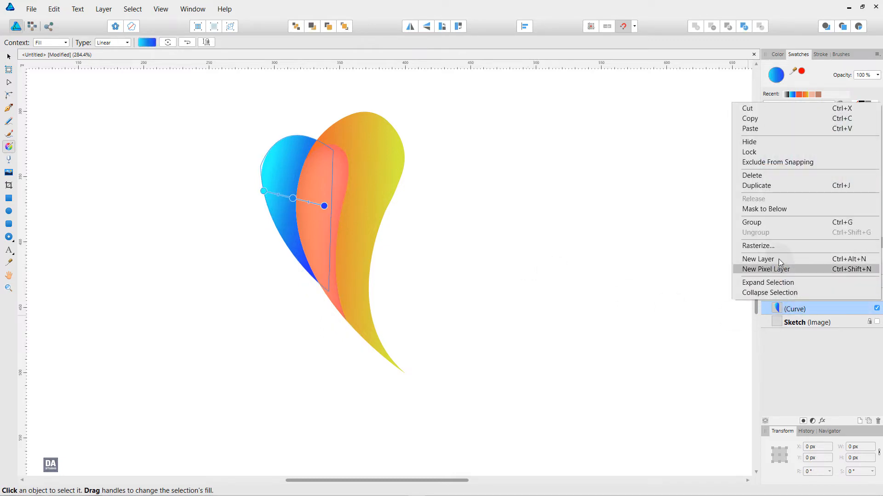
left_click(789, 189)
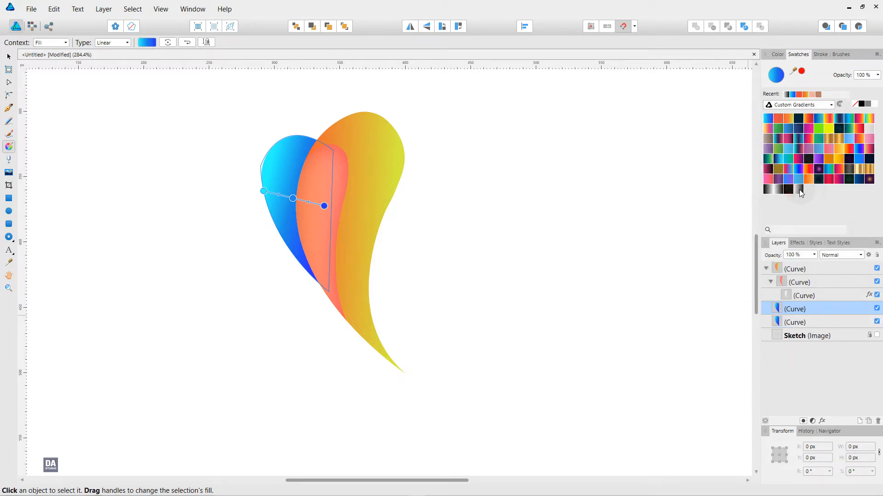
left_click(799, 189)
Stretch the blue petal copy's white gradient horizontally beyond the petal's right edge and nest the copy inside the blue petal
left_click_drag(325, 205, 358, 217)
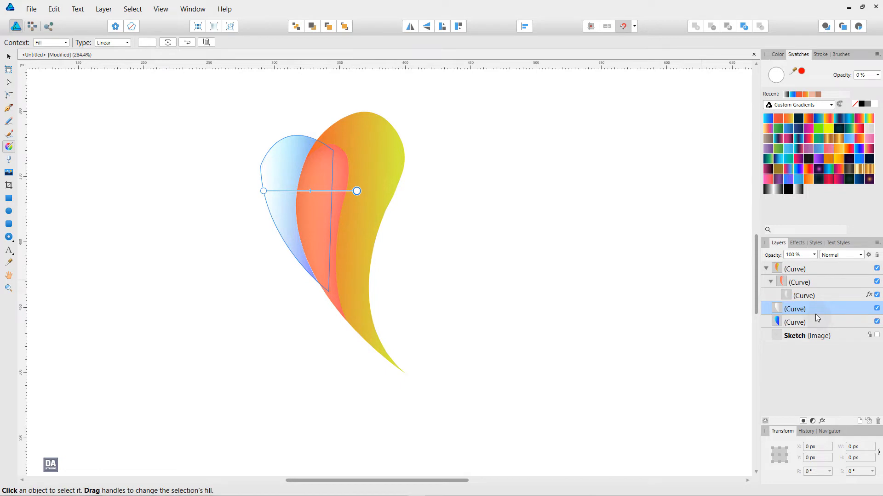
left_click_drag(825, 313, 831, 324)
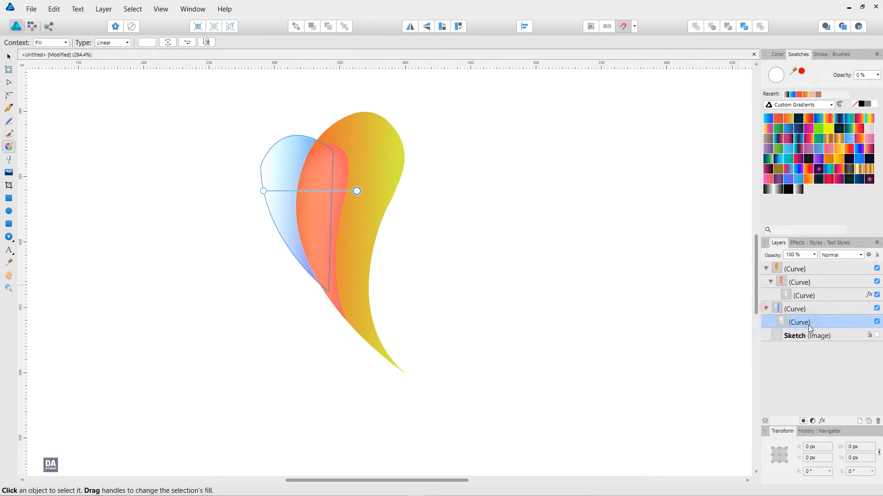
Set the nested blue petal copy's blend mode to Overlay and apply a Gaussian Blur with a radius of 7 px
left_click(851, 255)
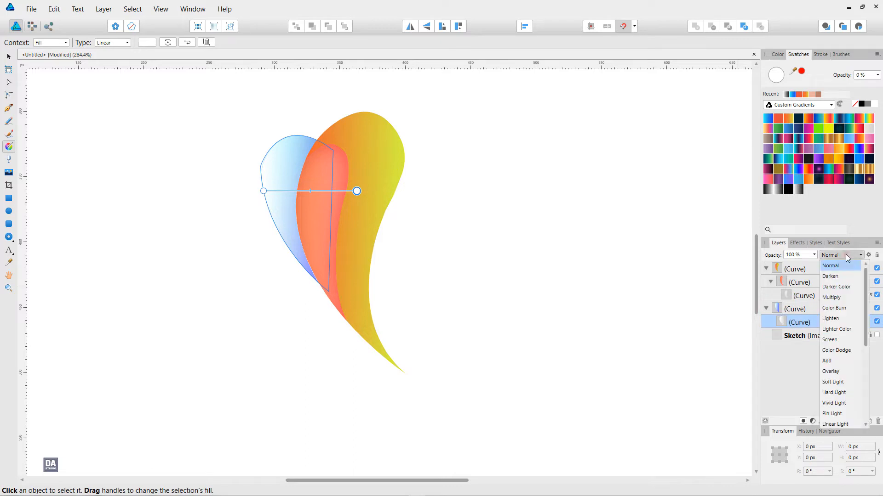
left_click(839, 370)
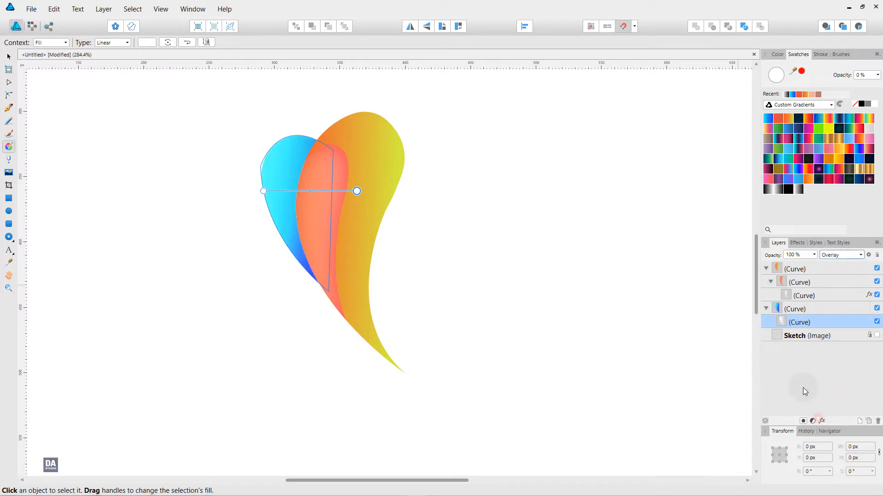
left_click(821, 421)
left_click_drag(545, 147, 588, 146)
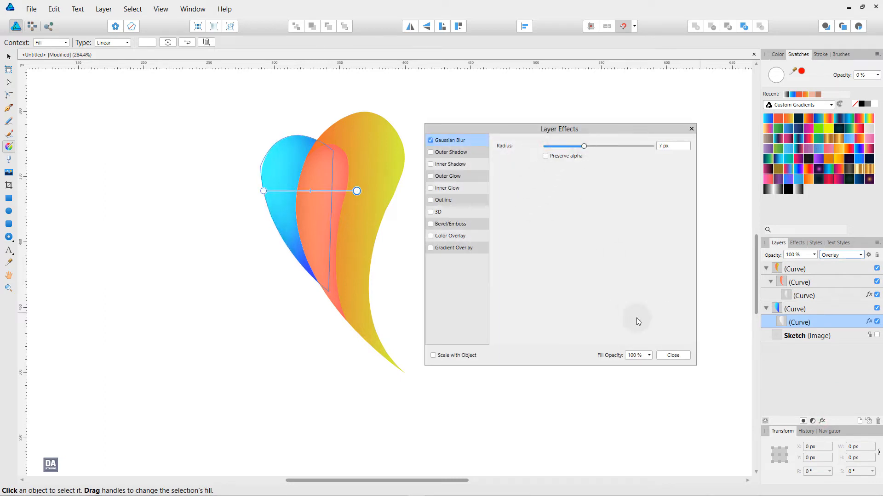
left_click(664, 356)
Add a Multiply inner shadow to the blue petal with a 9.7 px radius and a dark blue colour
left_click(820, 312)
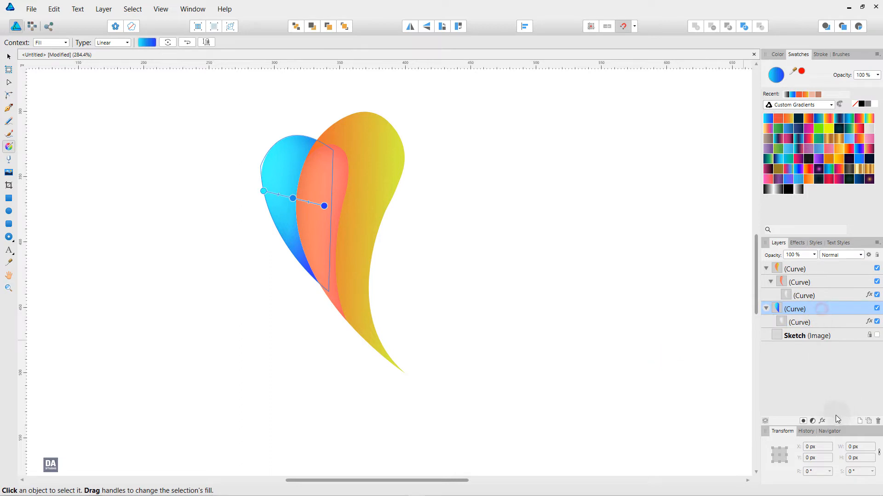
left_click(822, 422)
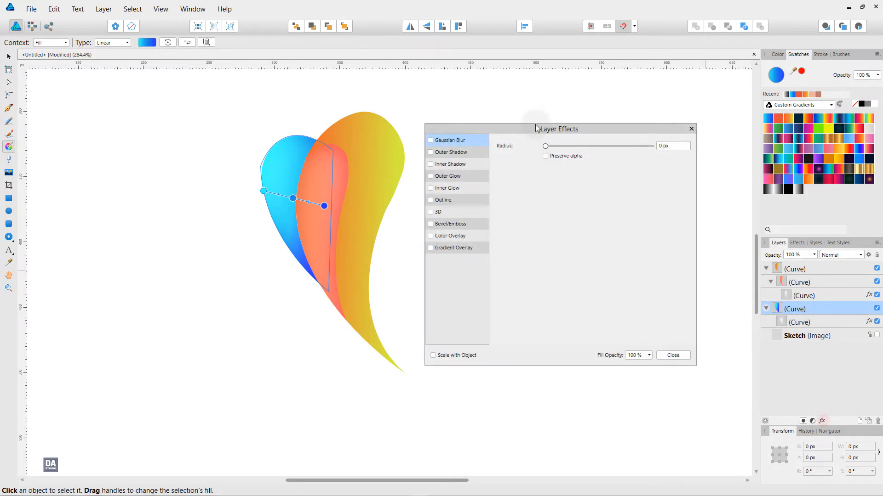
left_click(462, 165)
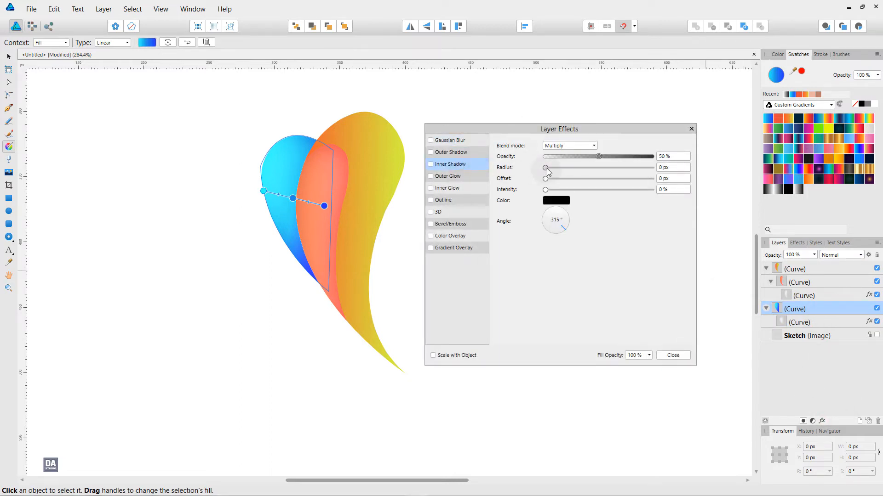
left_click_drag(546, 168, 590, 169)
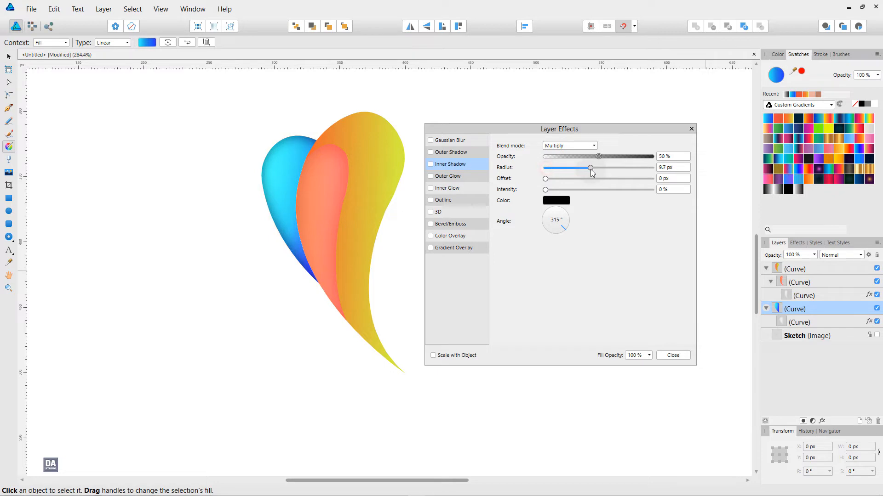
left_click(565, 201)
mouse_move(542, 237)
left_mouse_down()
mouse_move(525, 246)
mouse_move(558, 265)
mouse_move(558, 256)
mouse_move(539, 263)
mouse_move(529, 243)
mouse_move(537, 235)
left_mouse_up()
left_click(666, 272)
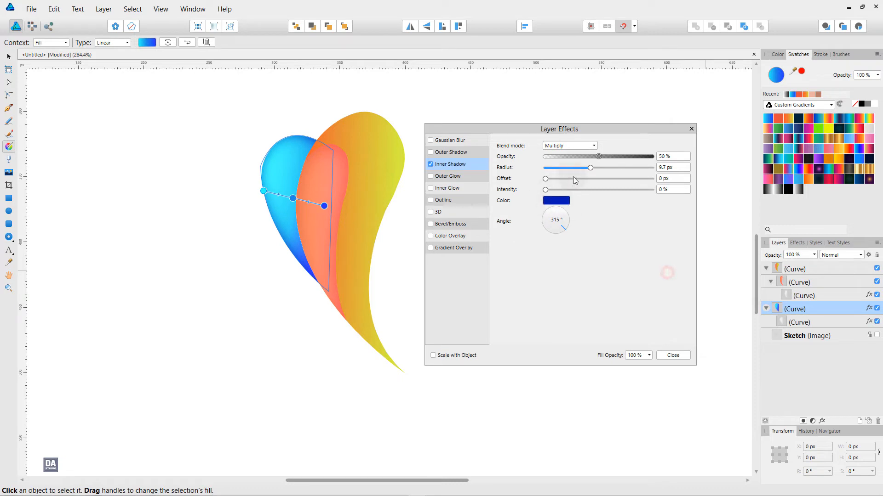
Strengthen the blue petal's inner shadow to 97% opacity and a 17 px radius, and deselect the petal
left_click_drag(600, 156, 649, 156)
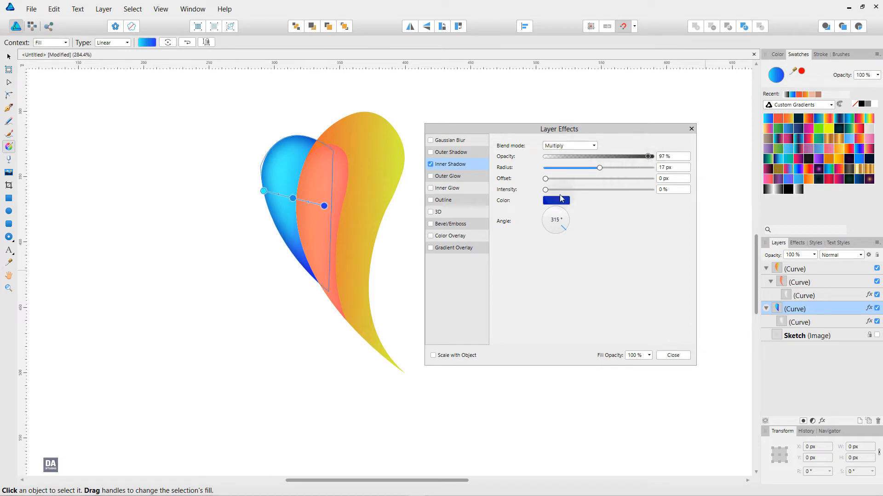
left_click(673, 355)
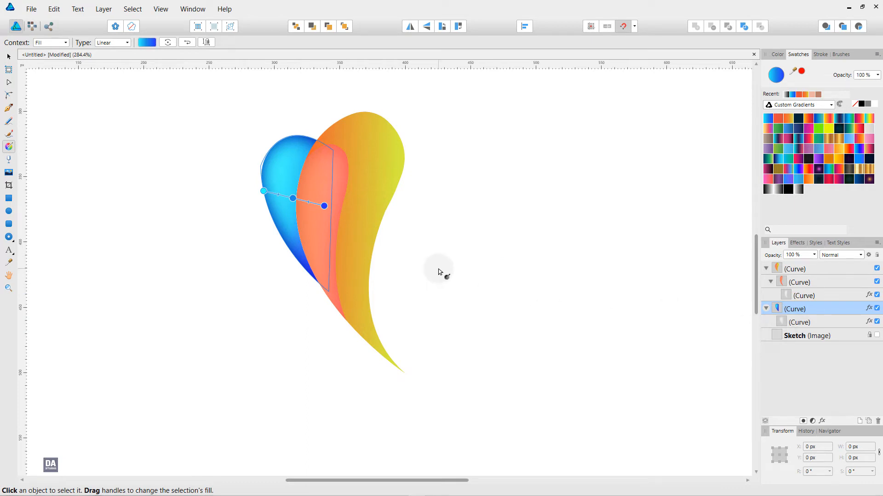
key("v")
left_click(439, 263)
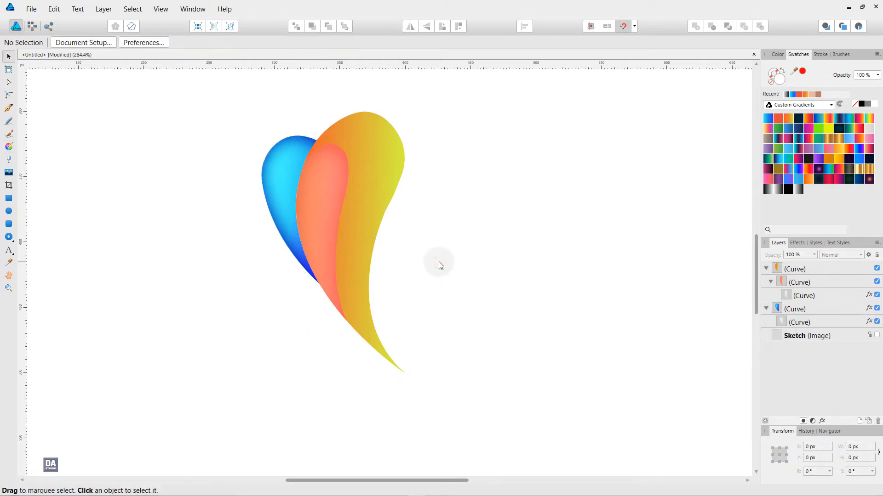
Draw an open curve about 43 px wide and 77 px tall inside the orange petal's upper-right edge with a white stroke
left_click(9, 108)
left_click(344, 136)
left_click(342, 127)
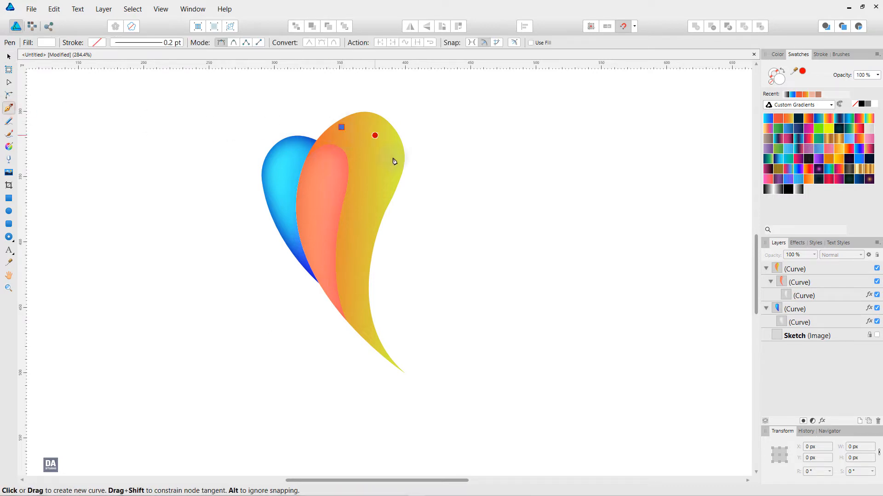
left_click_drag(397, 160, 410, 217)
left_click(398, 161)
mouse_move(389, 183)
left_mouse_down()
mouse_move(380, 201)
mouse_move(388, 189)
left_mouse_up()
left_click(389, 183)
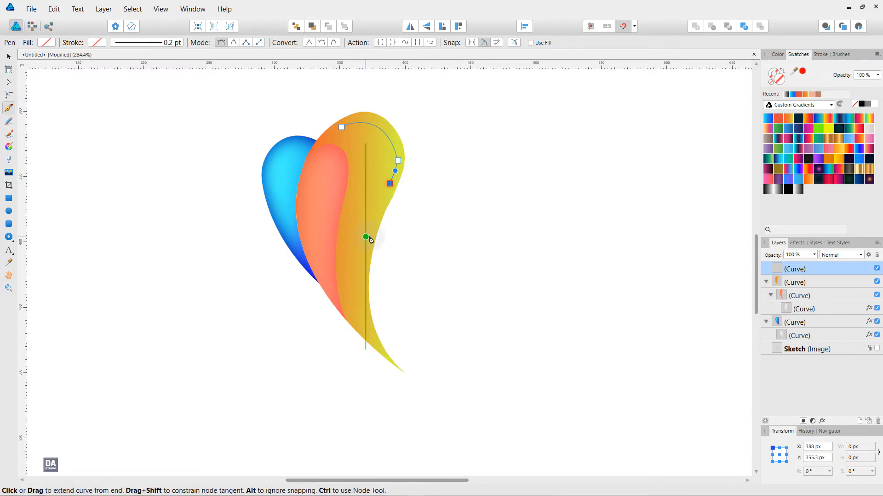
left_click_drag(374, 224, 369, 247)
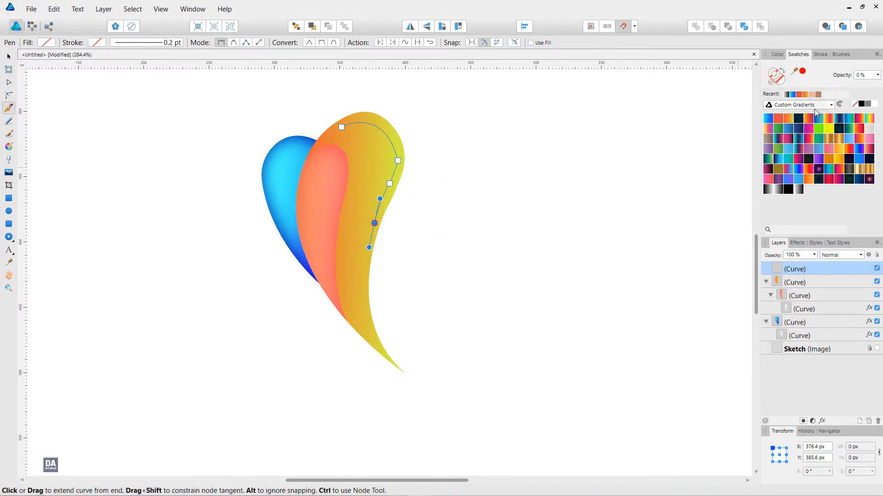
left_click(875, 104)
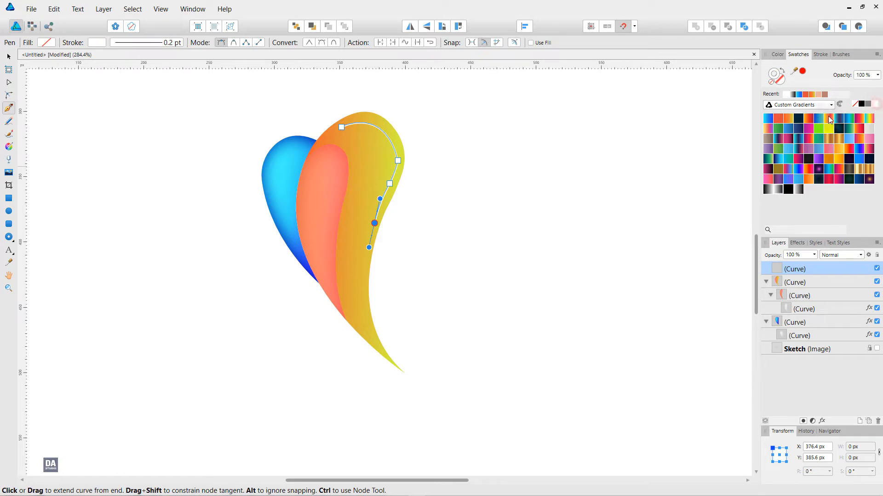
Round the white curve's two corner nodes beside the petal's right edge, using a 91.3 px radius on the lower one
left_click(8, 95)
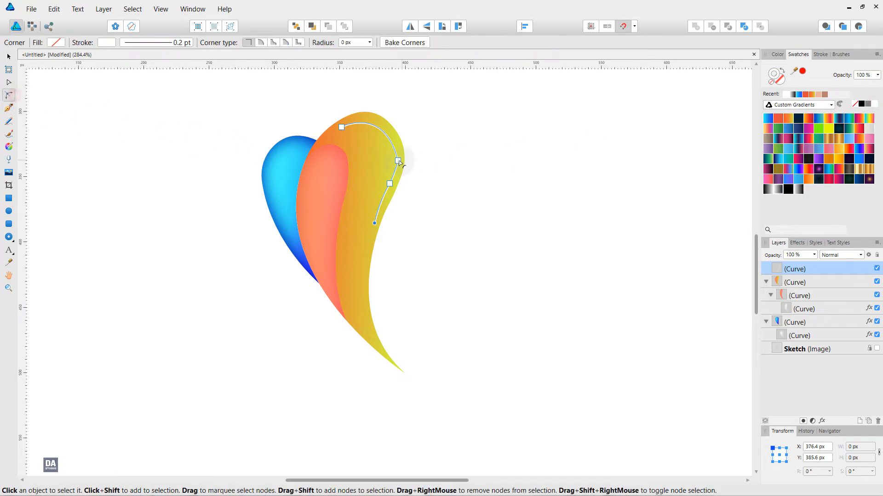
left_click_drag(397, 160, 226, 168)
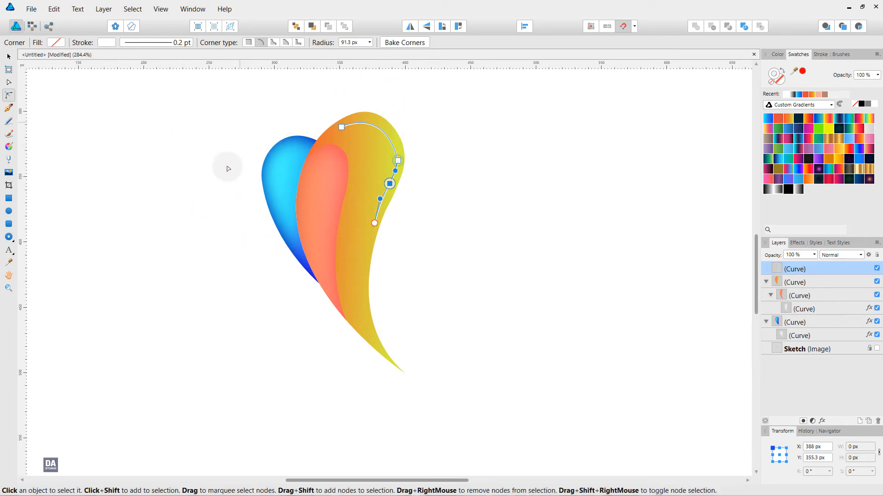
left_click(224, 175)
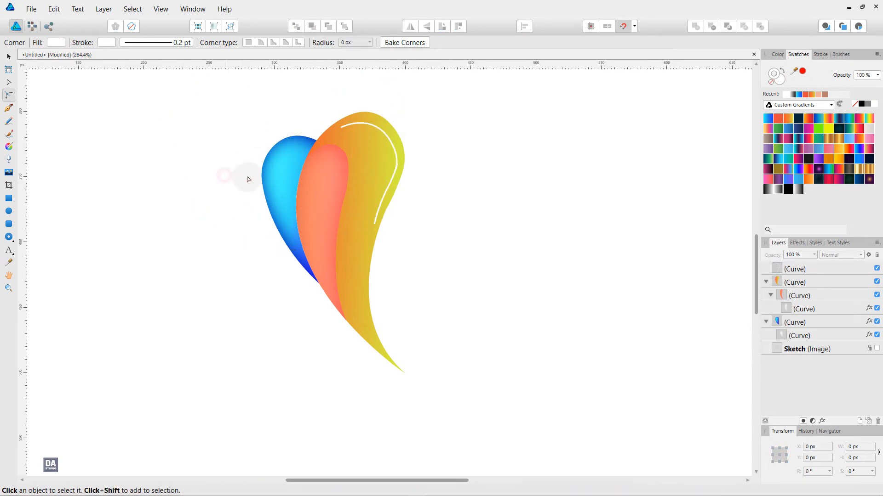
Set the white curve's stroke width to 0.6 pt and shape its pressure profile to taper to nothing at both ends
left_click(9, 57)
left_click(397, 165)
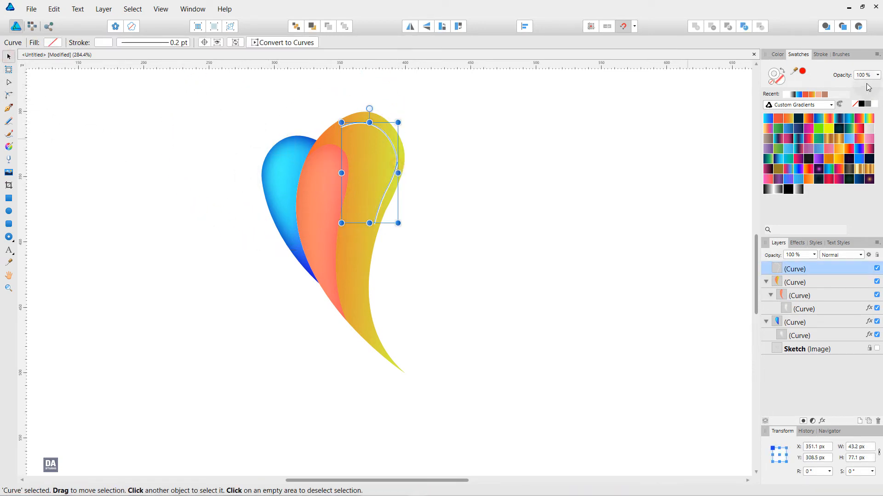
left_click(821, 55)
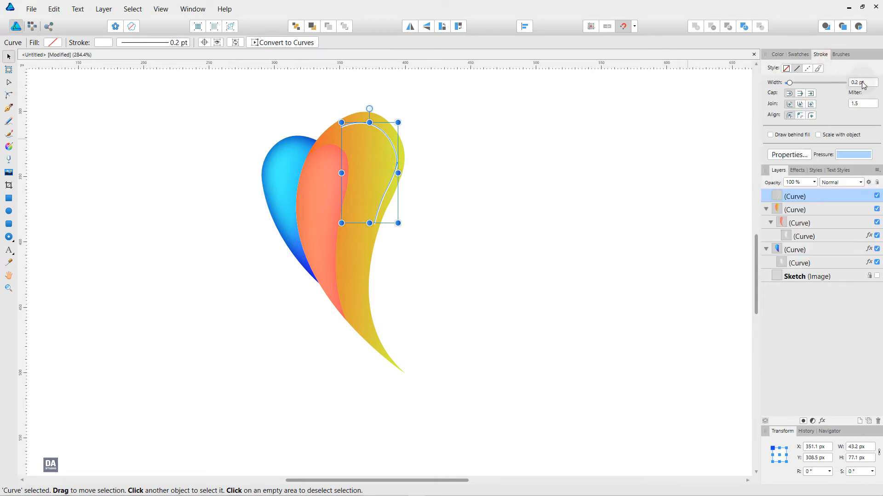
scroll(863, 85, "up", 5)
scroll(863, 85, "down", 2)
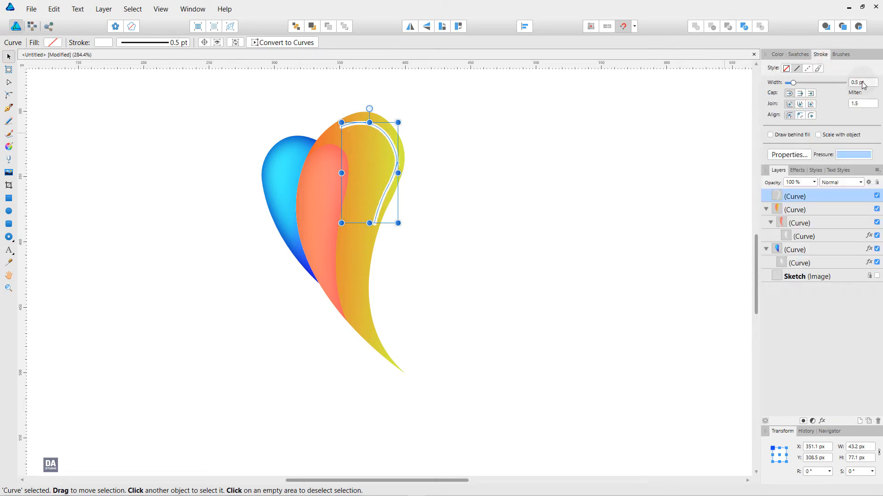
left_click(844, 158)
left_click(821, 167)
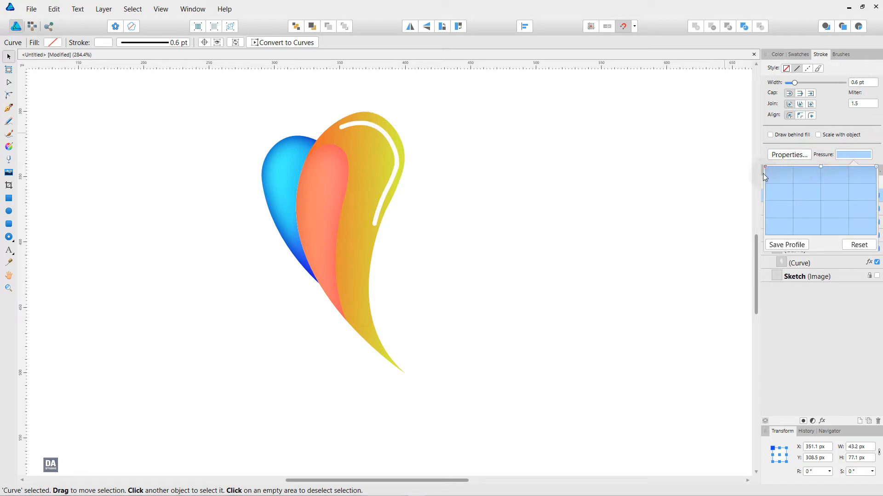
left_click_drag(765, 167, 764, 234)
Move the white curve's rightmost node slightly inward and up, and adjust the lower handle to smooth the bend
key("a")
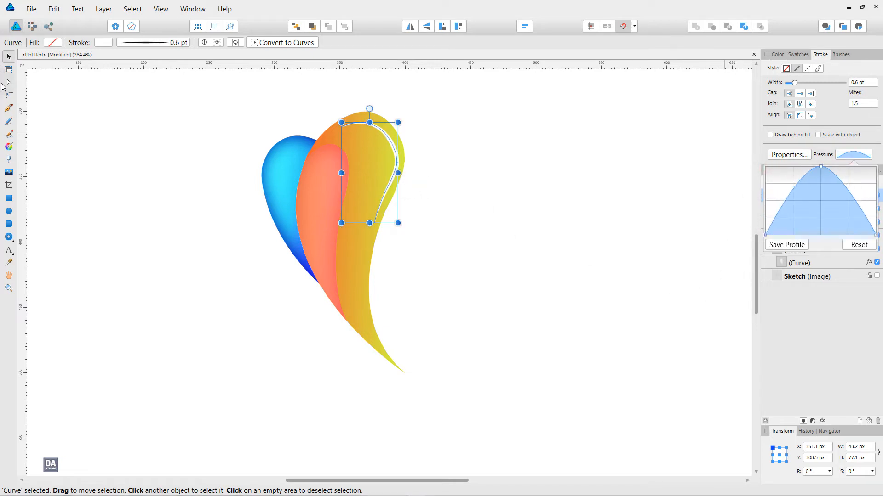
scroll(367, 156, "up", 5)
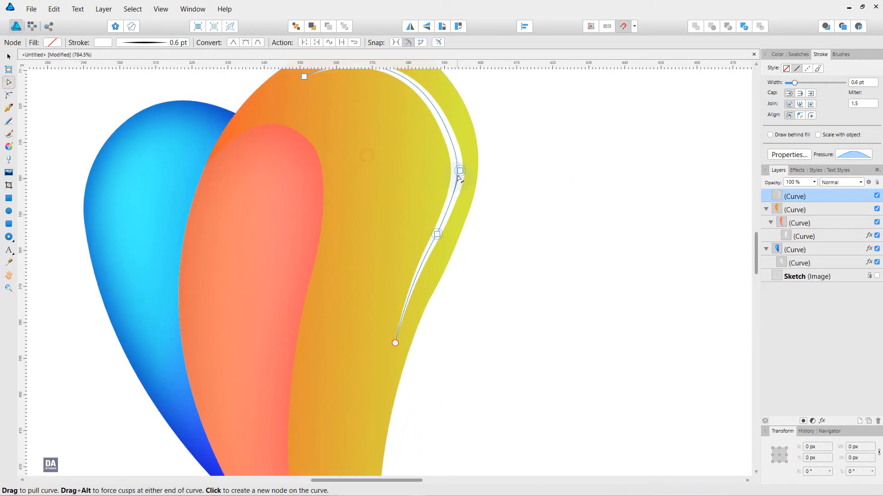
left_click(460, 172)
left_click_drag(459, 172, 452, 163)
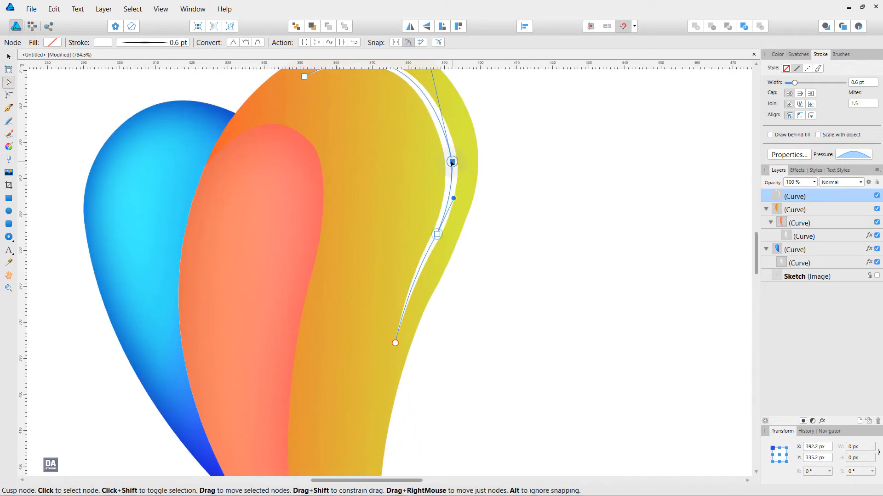
left_click_drag(453, 198, 441, 205)
left_click(547, 213)
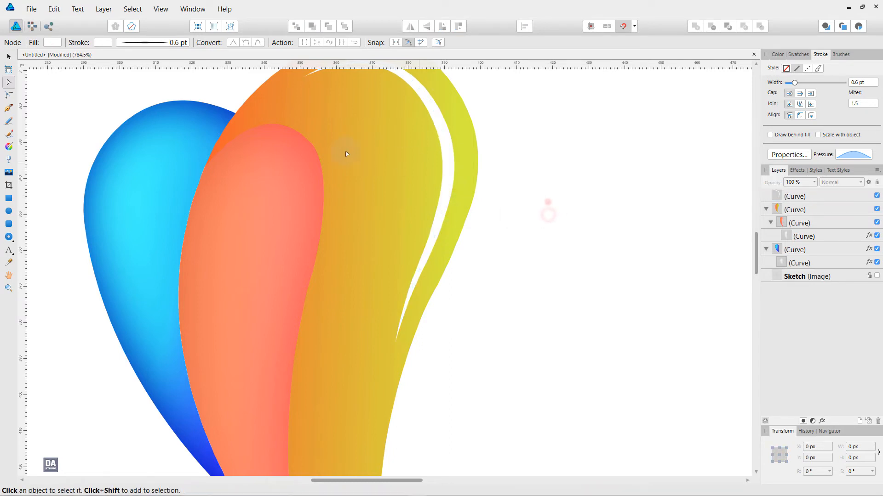
Set the tapered white highlight curve's blend mode to Overlay and deselect it
left_click_drag(347, 156, 265, 133)
left_click(503, 169, "alt")
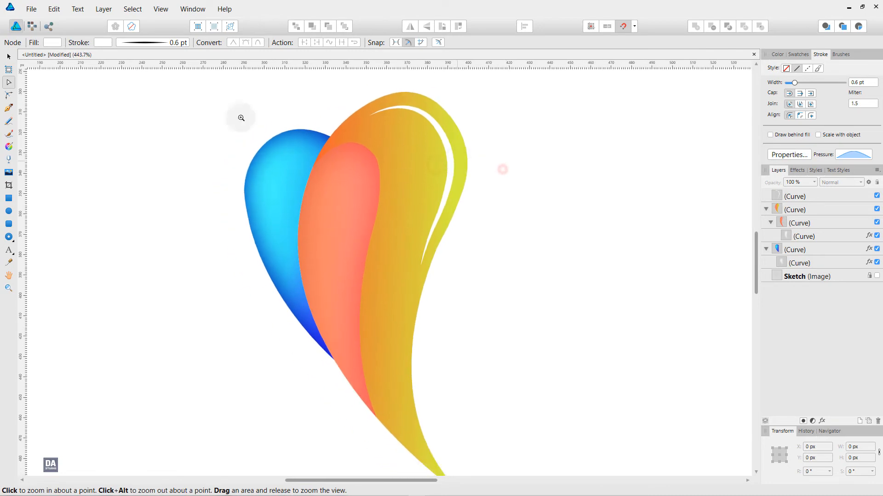
key("v")
left_click(449, 167)
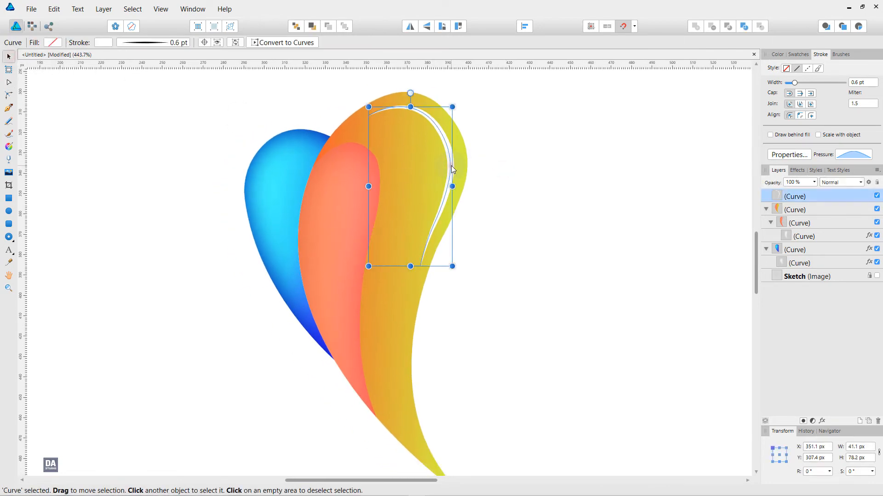
left_click(834, 183)
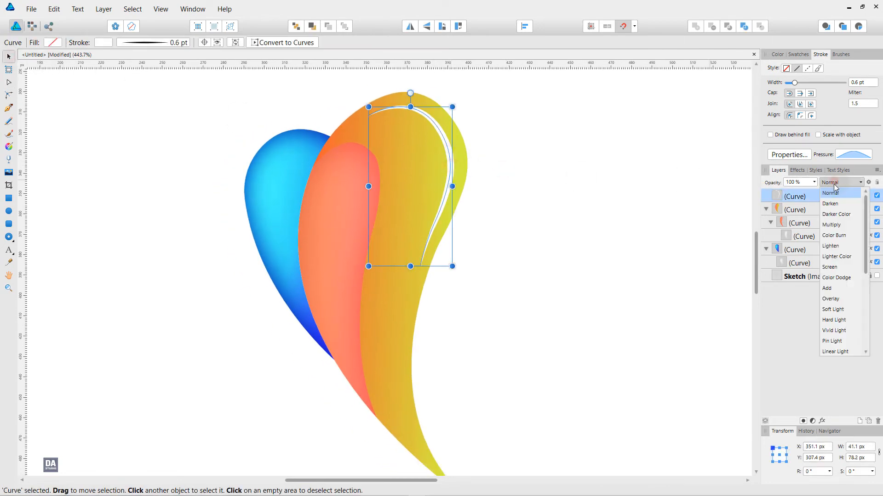
left_click(840, 299)
left_click(515, 186)
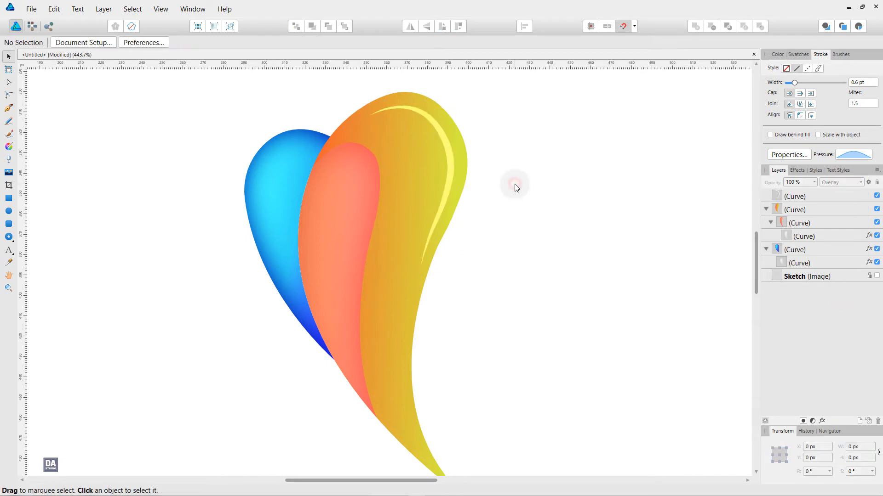
Add an inner shadow to the golden petal and colour it dark orange with HSL 39, 100, 37
left_click_drag(517, 197, 244, 183)
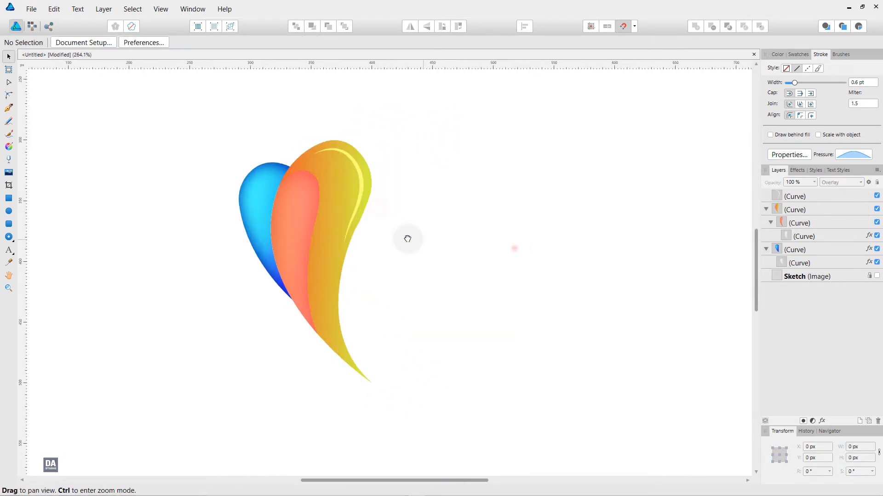
left_click_drag(407, 239, 386, 237)
left_click(308, 256)
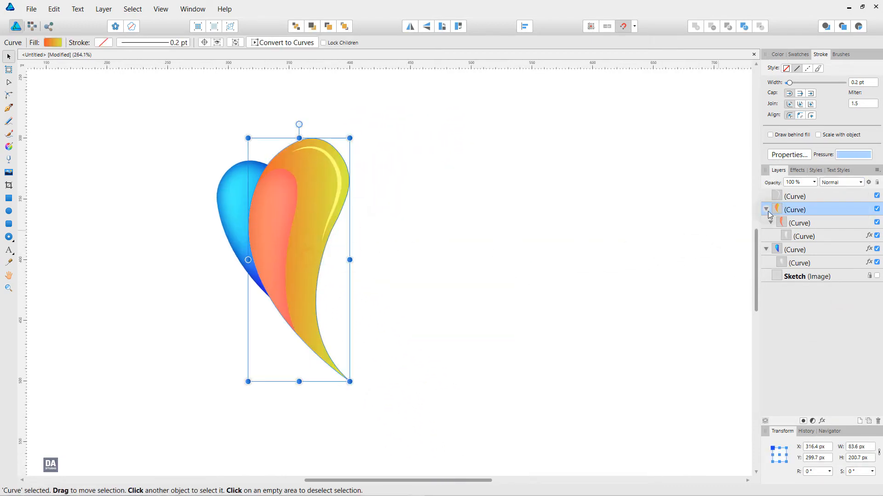
left_click(822, 418)
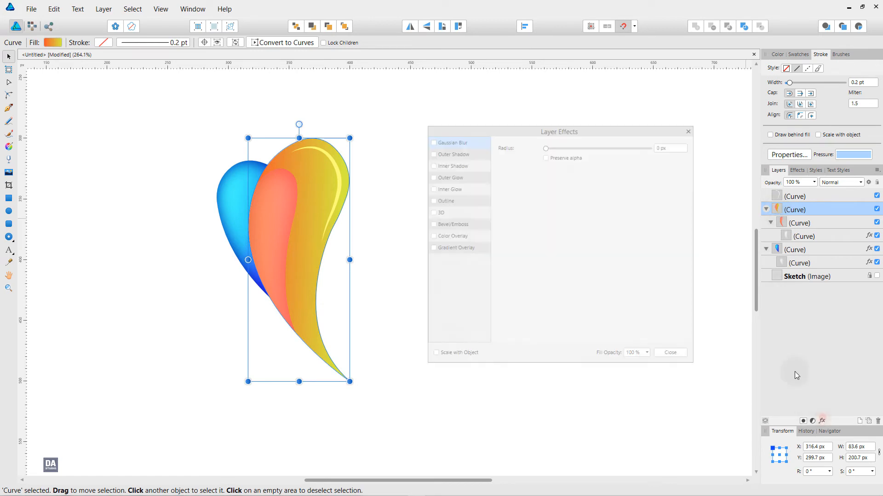
left_click(471, 164)
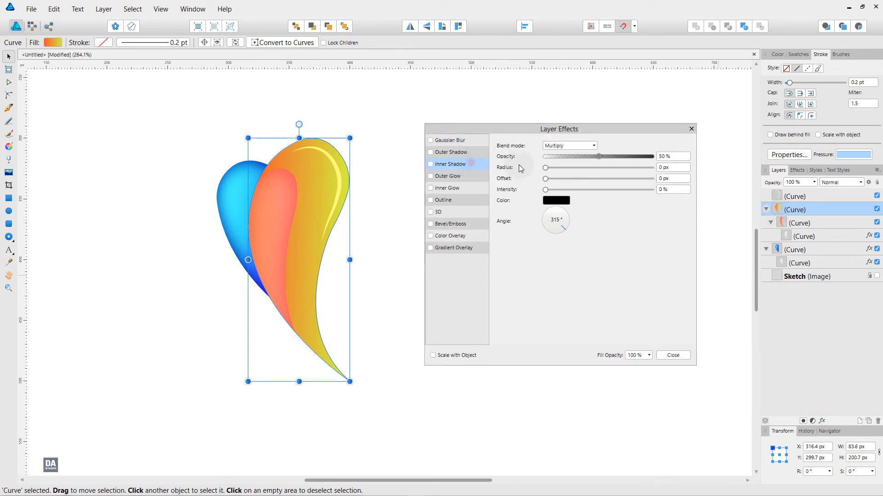
left_click(553, 202)
left_click_drag(590, 260, 600, 297)
left_click(556, 275)
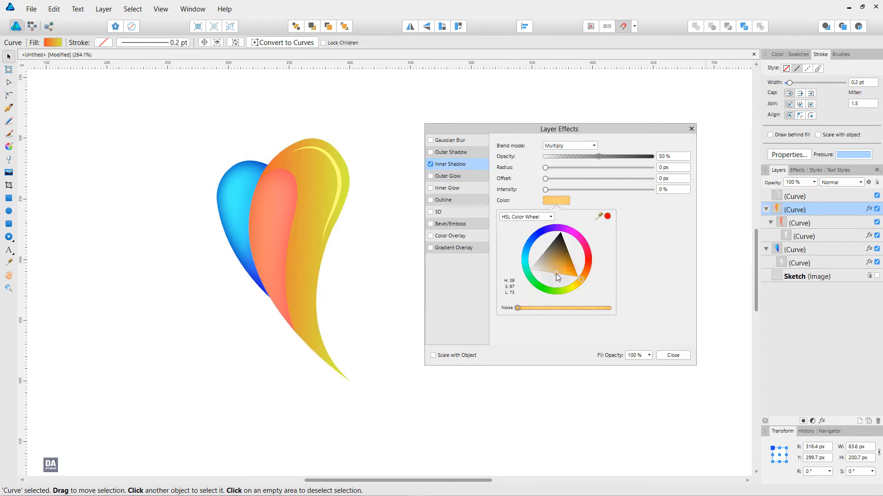
left_click_drag(557, 275, 575, 270)
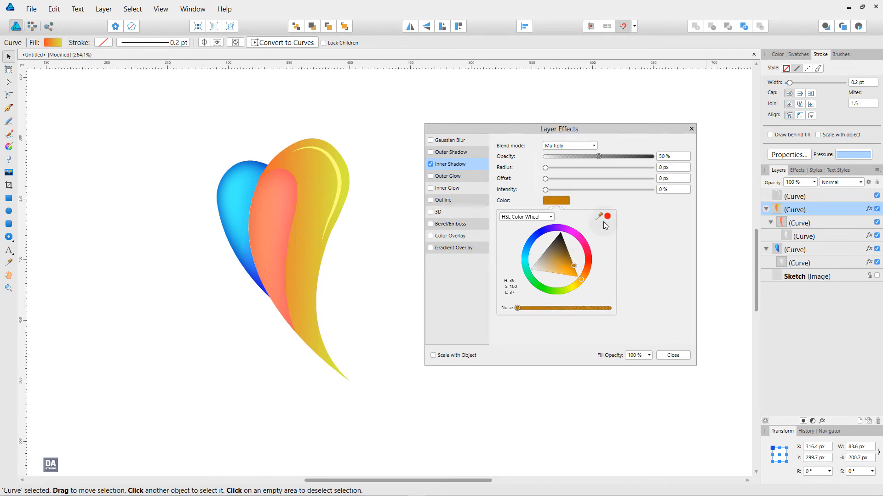
left_click(624, 221)
Set the golden petal's inner shadow to a 5.7 px radius and 0 % intensity, and deselect the petal
left_click_drag(546, 169, 560, 194)
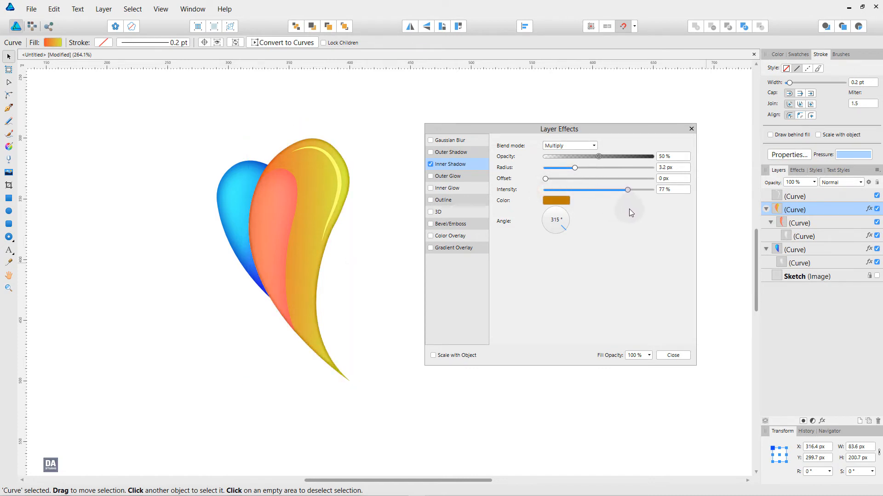
left_click_drag(628, 190, 525, 192)
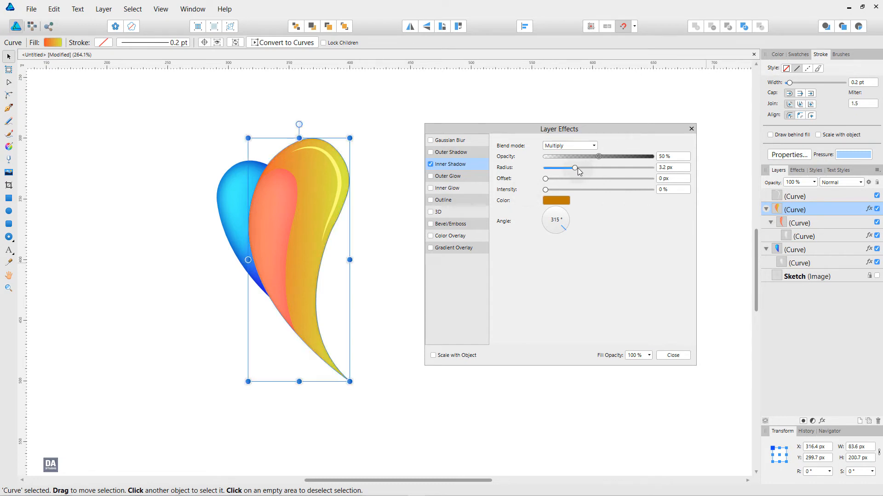
mouse_move(578, 171)
left_mouse_down()
mouse_move(611, 175)
mouse_move(580, 180)
left_mouse_up()
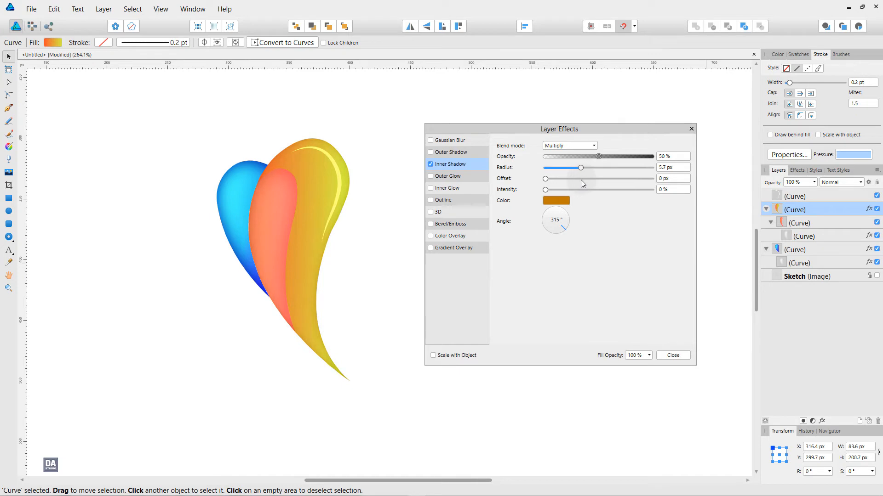
left_click(673, 355)
left_click(463, 211)
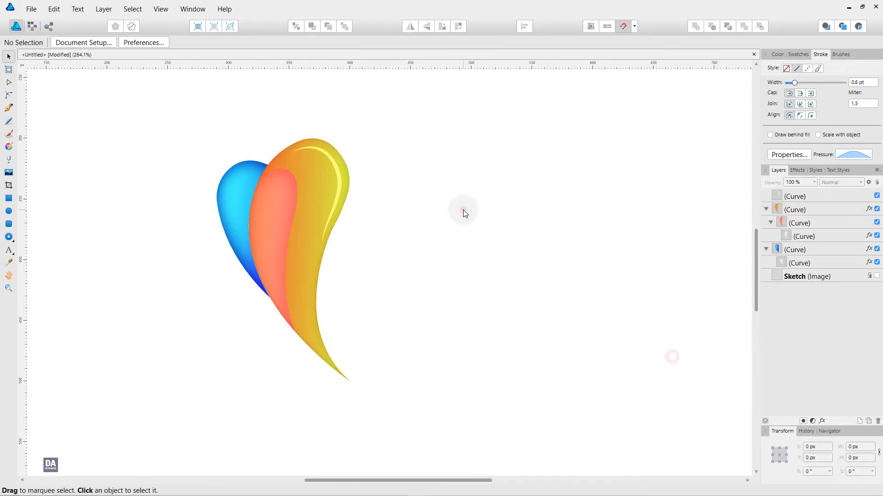
Draw an 800 × 800 px rectangle covering the whole artboard, with a 0 pt stroke and a dark navy fill
key("ctrl+space")
left_click_drag(536, 302, 410, 289)
left_click(11, 199)
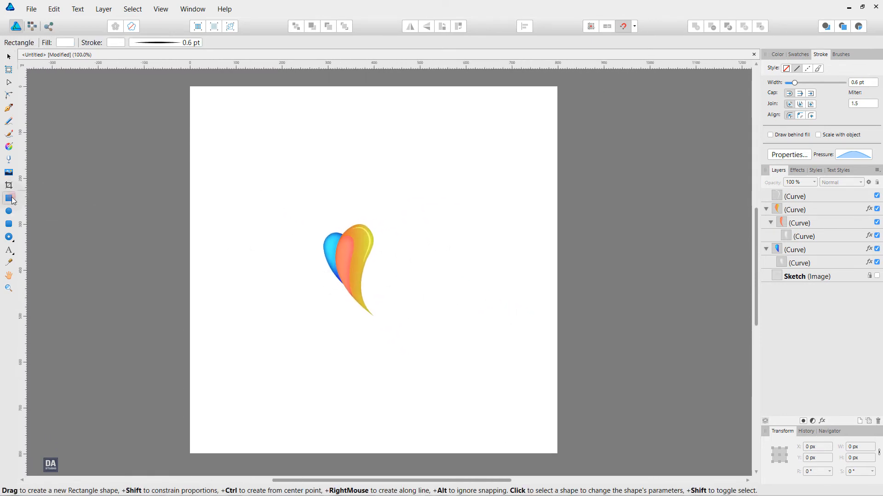
left_click_drag(190, 86, 557, 453)
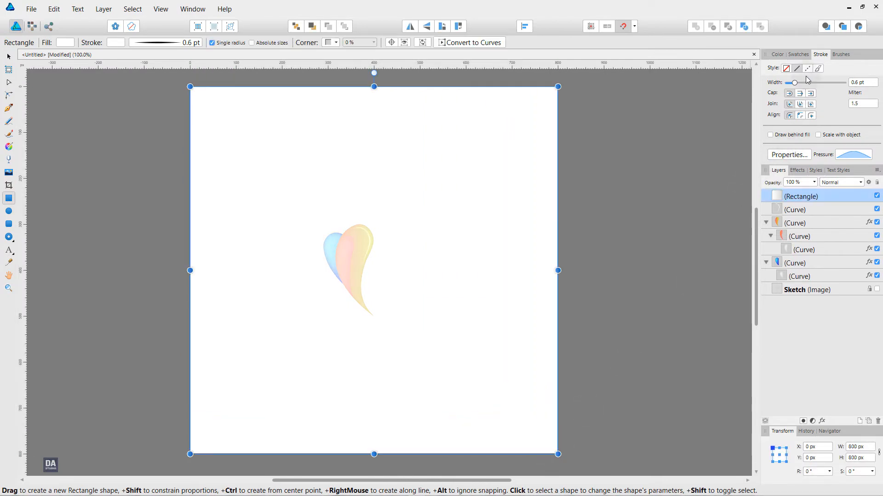
scroll(855, 85, "down", 1)
left_click(800, 54)
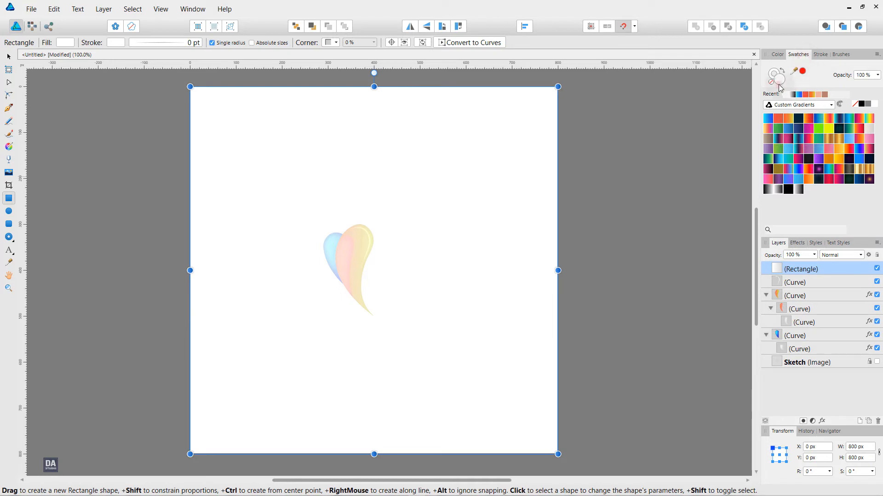
left_click(799, 119)
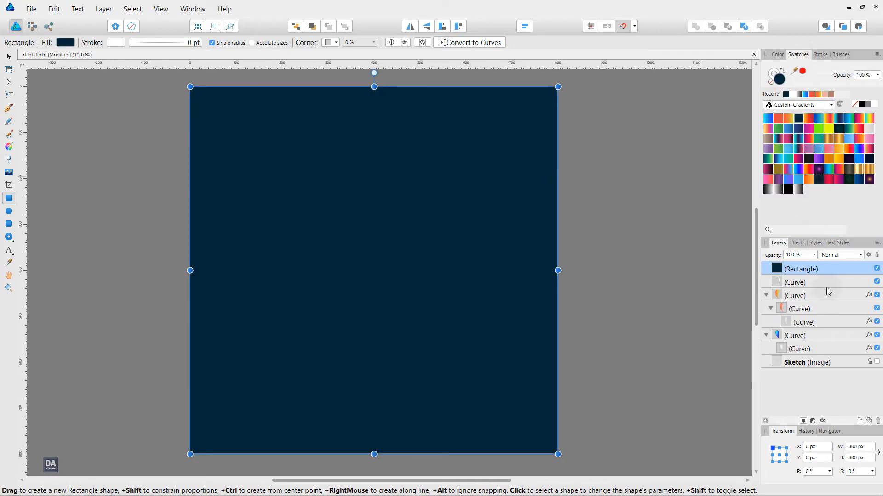
Place the navy rectangle at the bottom of the layer stack, below the Sketch image, and lock it
left_click_drag(834, 270, 832, 391)
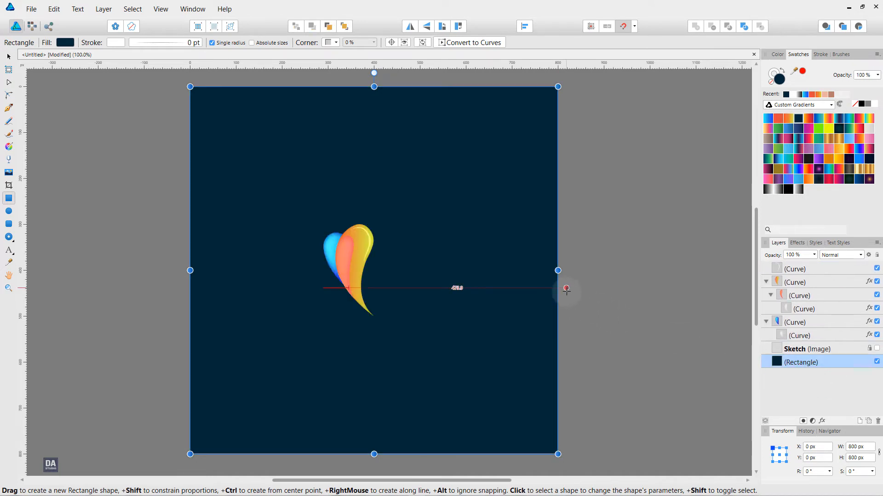
key("v")
left_click(877, 255)
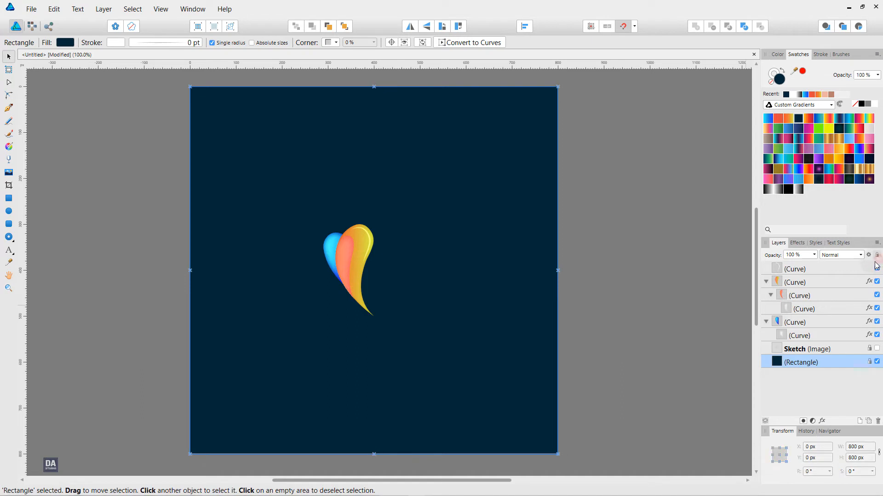
left_click(727, 355)
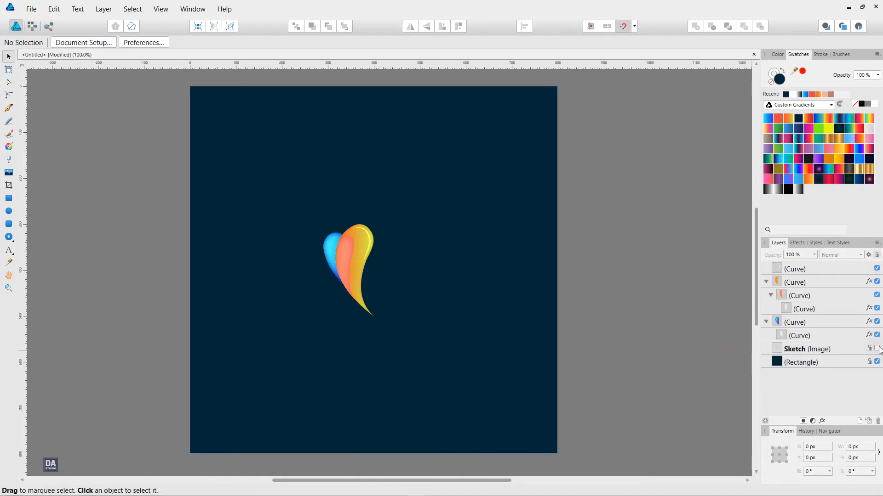
Toggle the Sketch image's visibility on and off to check it against the dark background
left_click(877, 349)
left_click(876, 349)
left_click(877, 349)
left_click(877, 349)
Duplicate the coral curve nested inside the golden petal
key("space")
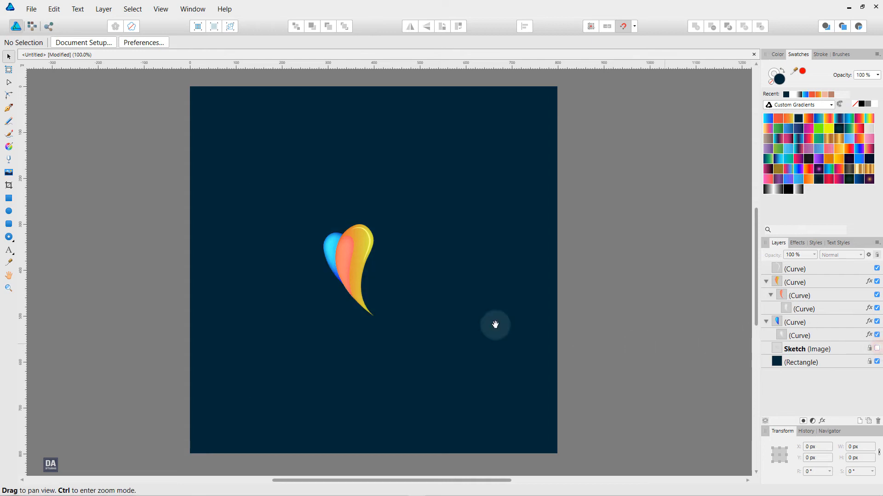
key("ctrl+space")
left_click_drag(368, 275, 580, 317)
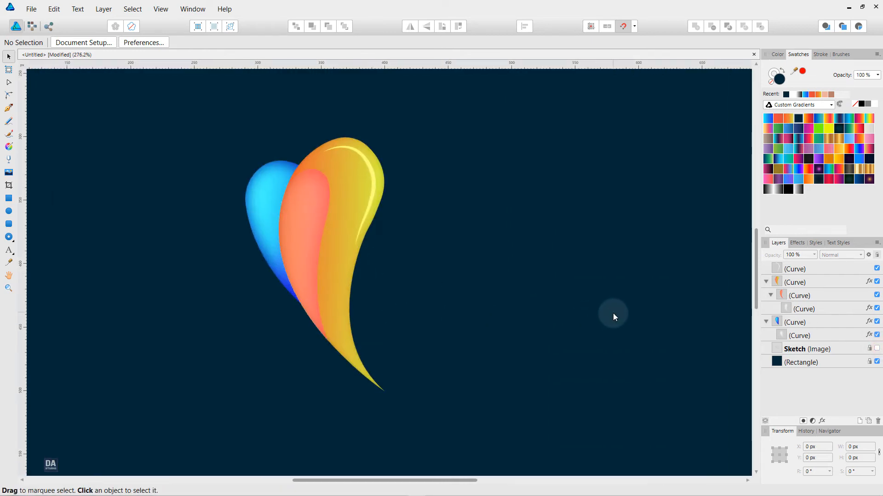
left_click(795, 284)
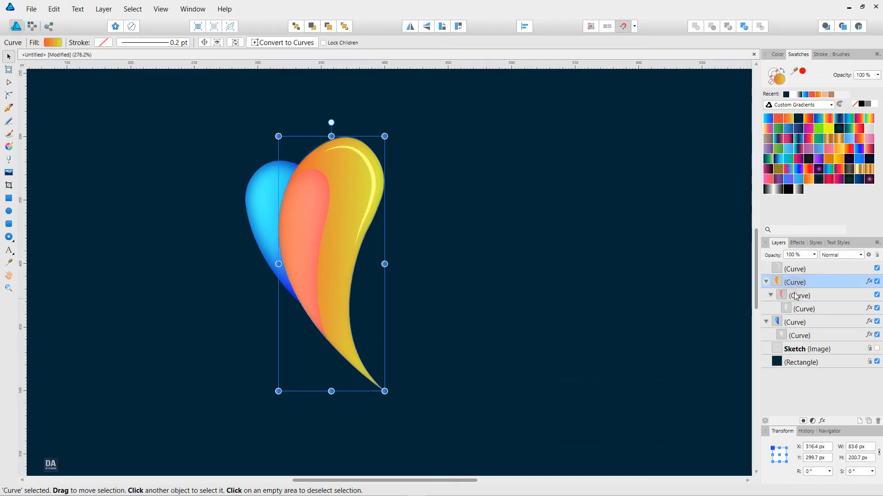
left_click(797, 296)
right_click(797, 297)
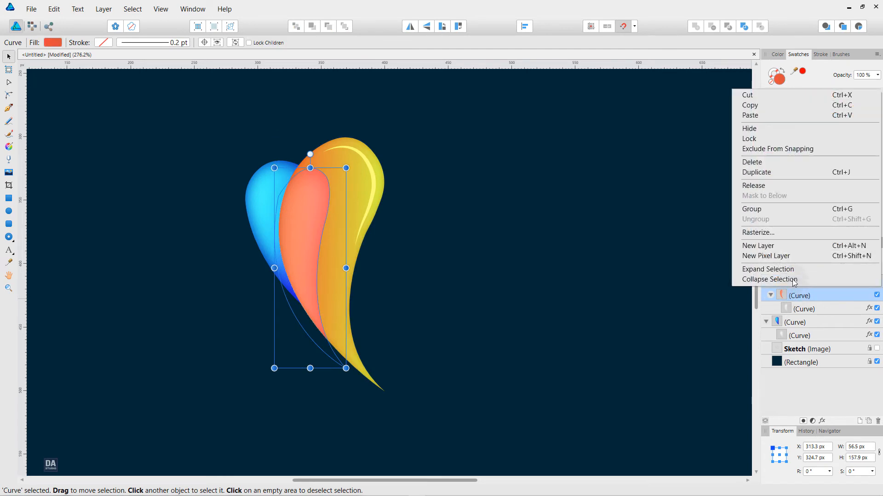
left_click(801, 173)
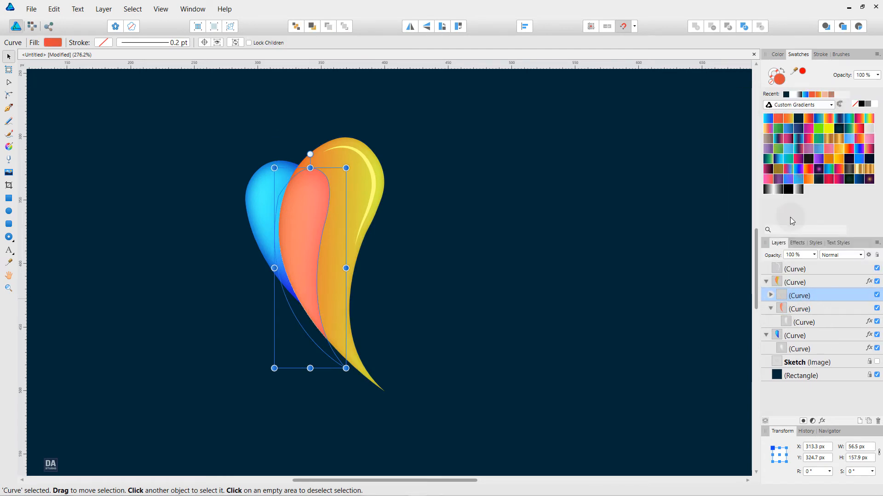
Delete the white Overlay curve nested inside the duplicated coral curve
left_click(770, 296)
left_click(796, 310)
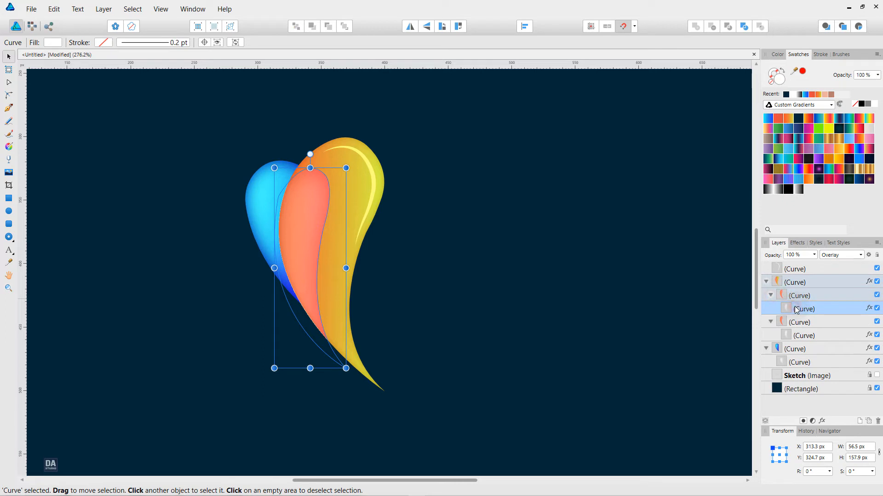
key("Delete")
Swap the duplicated curve's fill and stroke so it has no fill, and make the stroke white
left_click(804, 296)
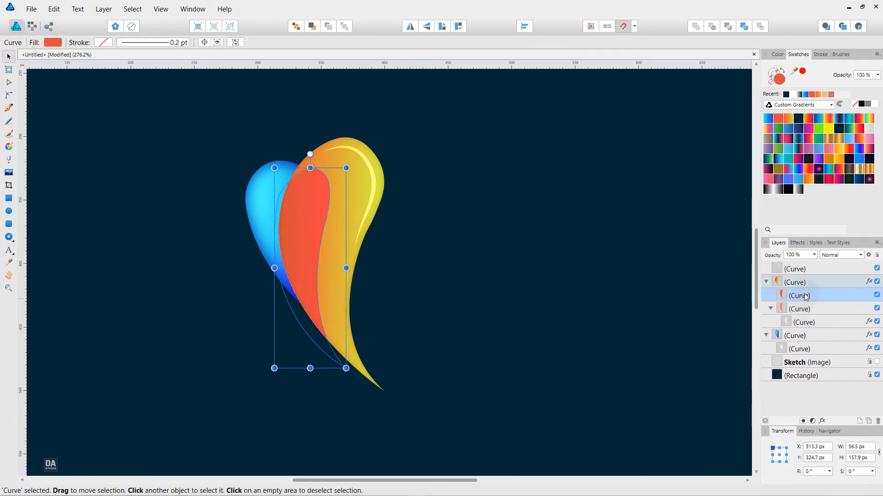
left_click(784, 74)
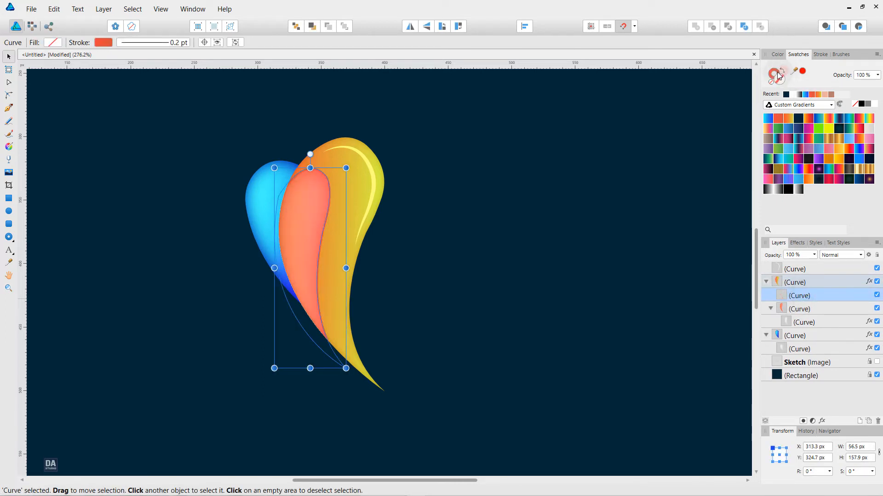
left_click(874, 105)
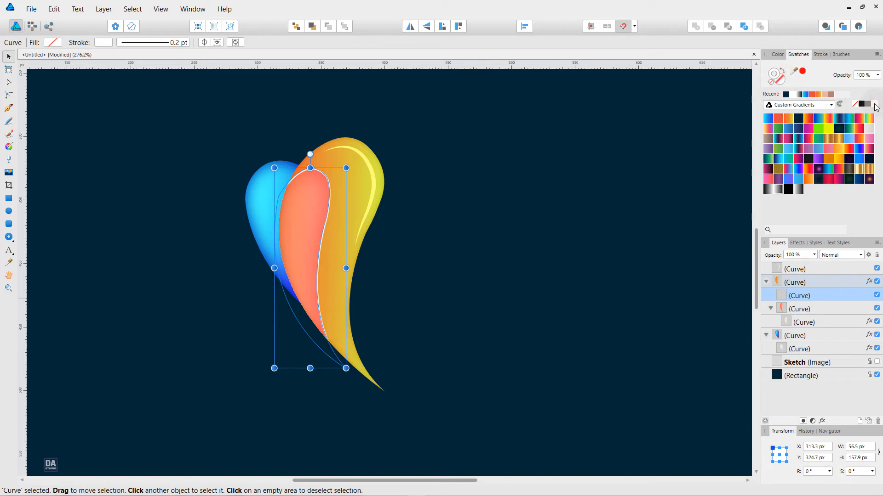
Take the white outline out of the golden petal and place it at the top of the layer stack
double_click(813, 296)
left_click_drag(810, 287, 813, 271)
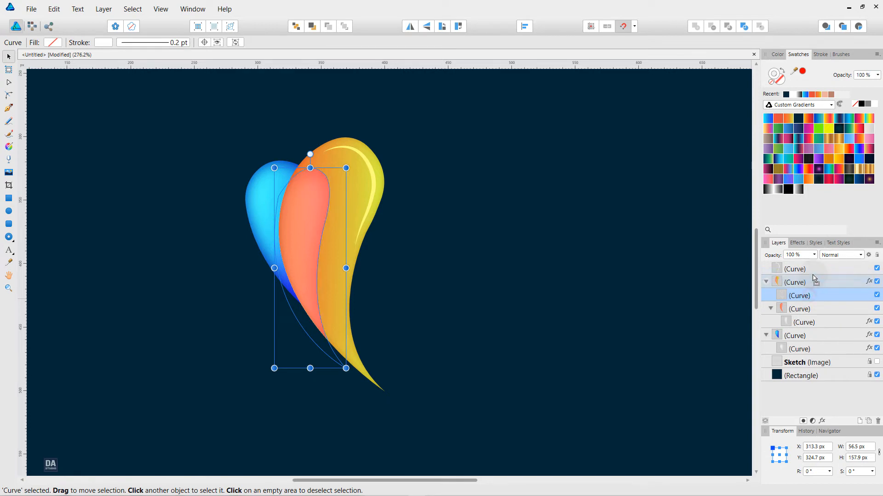
key("ctrl+z")
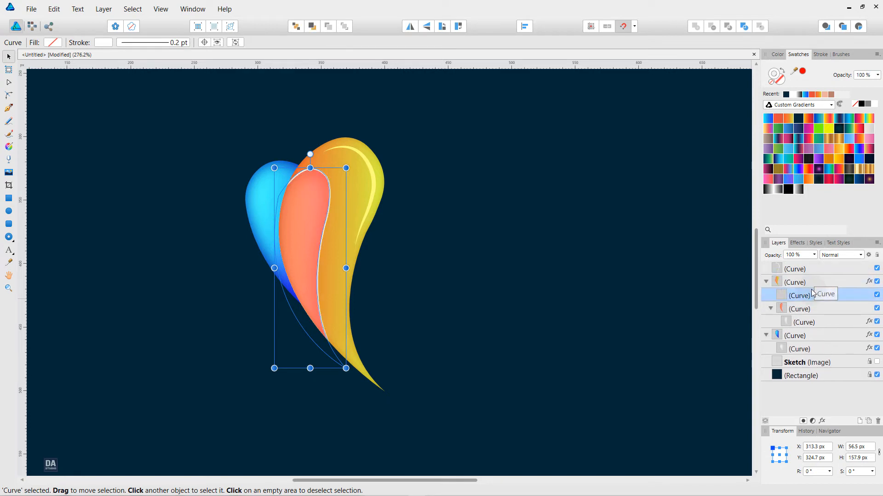
left_click_drag(812, 291, 816, 256)
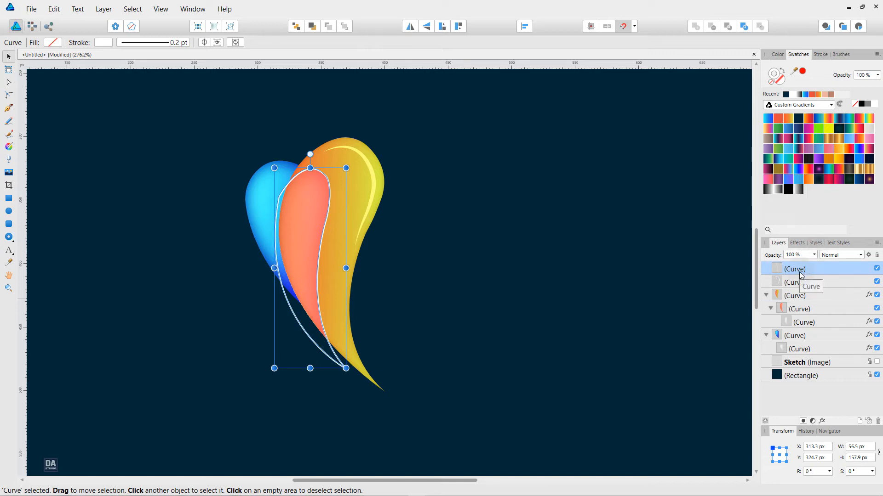
Break the white outline open at its upper-left node and pull the loose lower end slightly inward
key("ctrl+space")
left_click_drag(291, 329, 318, 275)
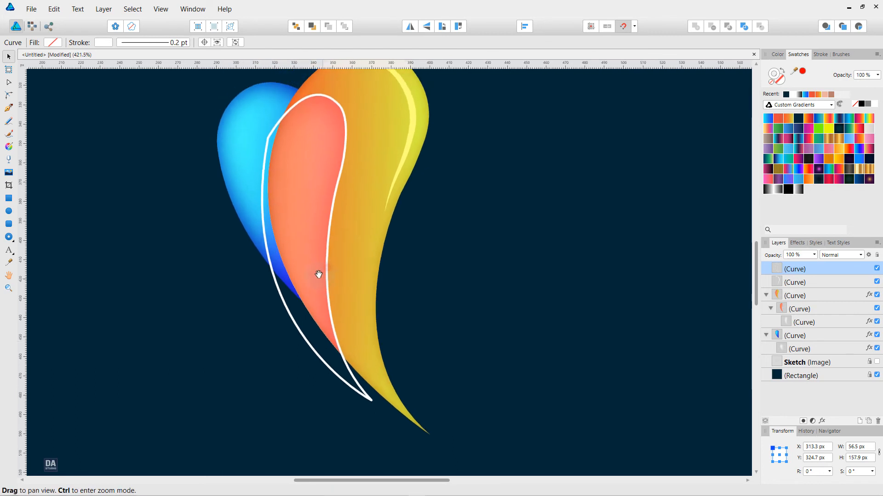
left_click(9, 83)
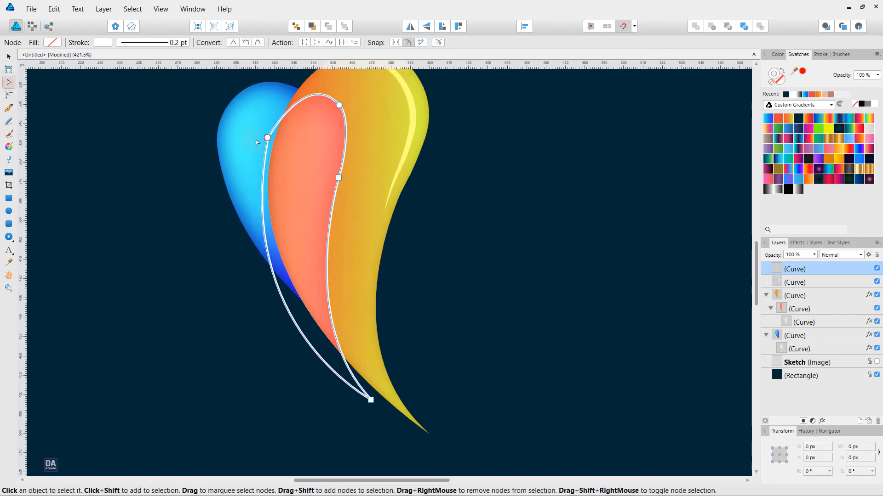
left_click_drag(268, 138, 275, 138)
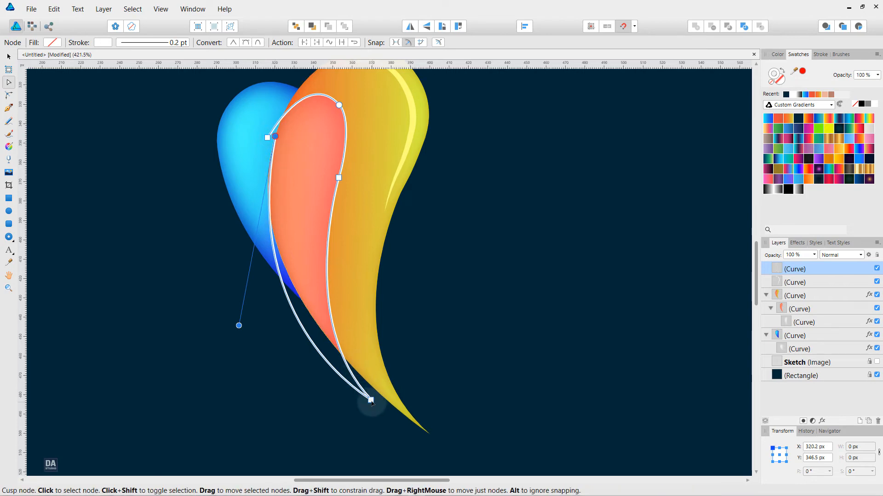
Move the white outline's bottom node up to the coral petal's lower tip and reshape both sides to follow the petal's edges
left_click(371, 400)
left_click_drag(371, 400, 348, 362)
left_click(334, 244, "ctrl")
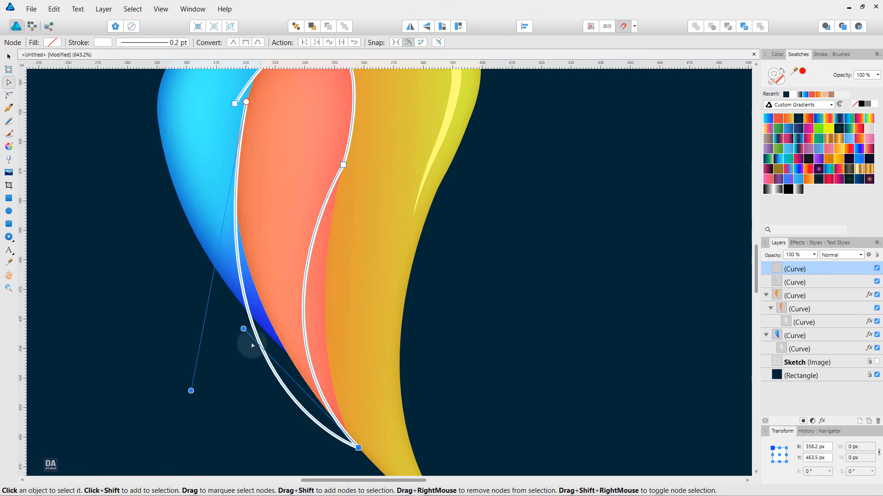
left_click_drag(243, 329, 287, 309)
left_click(358, 448)
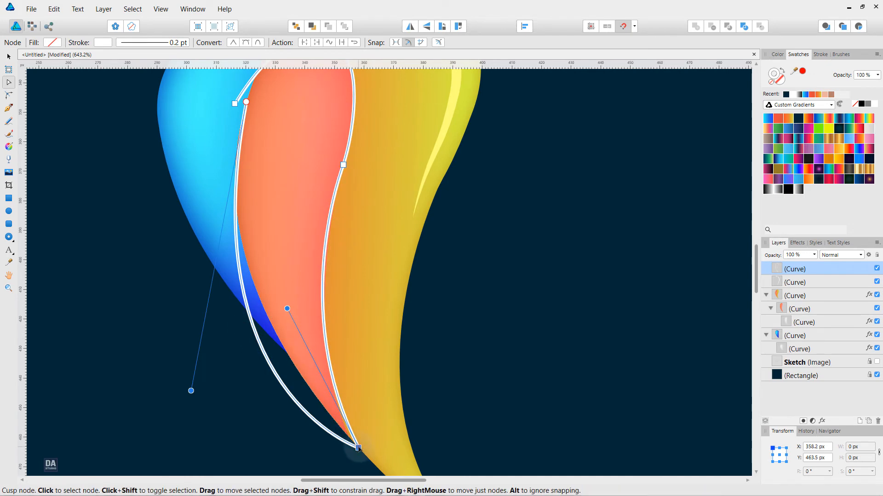
left_click_drag(358, 448, 348, 437)
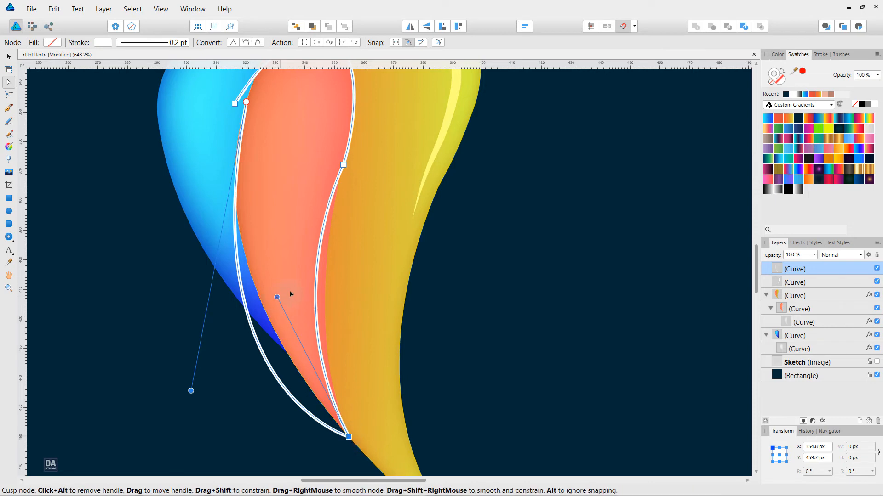
left_click_drag(277, 297, 299, 290)
left_click(191, 391)
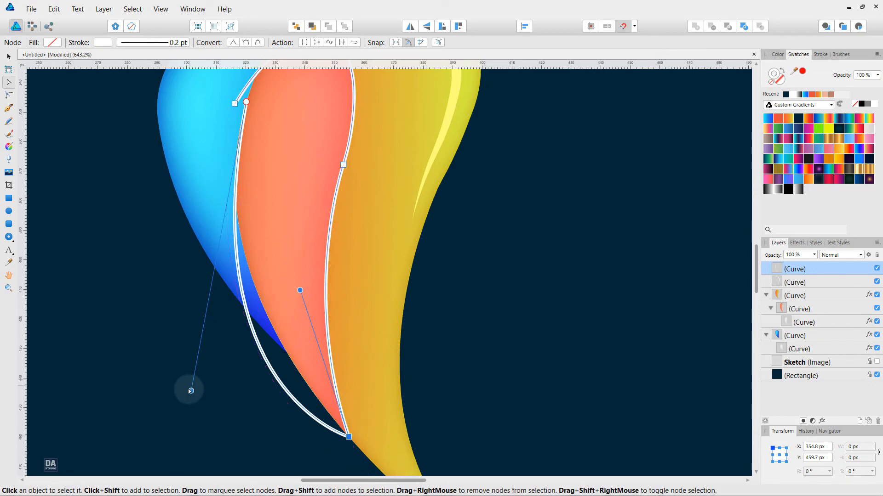
left_click_drag(191, 391, 191, 285)
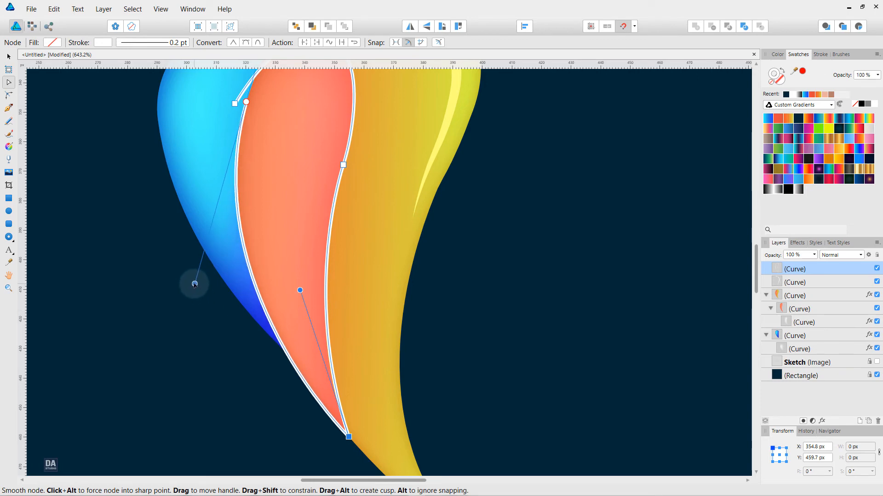
Add a node where the white outline meets the golden petal's left edge, and close the outline there without the overhanging end
key("space")
left_click_drag(219, 83, 201, 175)
left_click(218, 240)
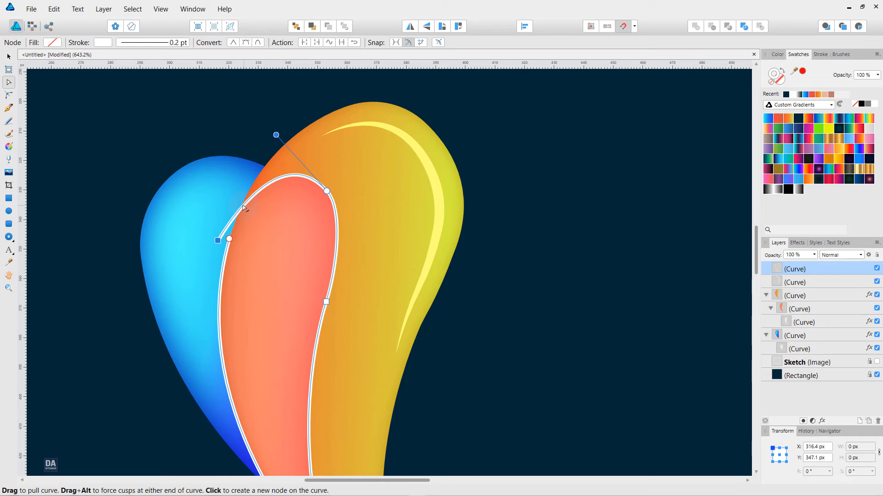
left_click(243, 207)
left_click(227, 239)
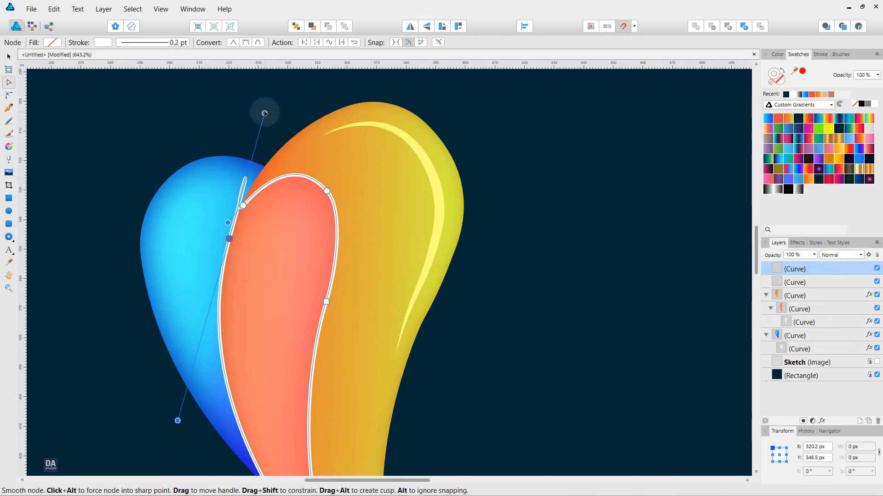
Shorten the handle of the outline's upper-left node so the closing segment runs cleanly along the coral petal
left_click_drag(264, 113, 254, 169)
key("ctrl+z")
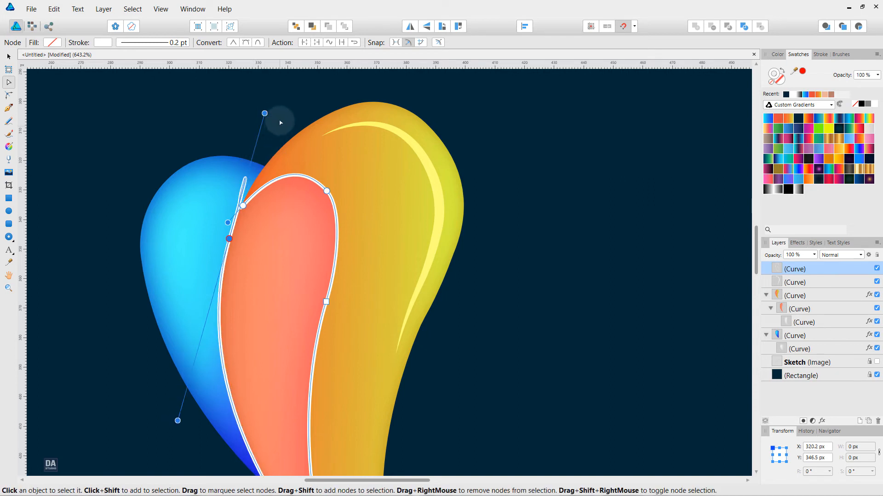
left_click_drag(264, 114, 233, 224)
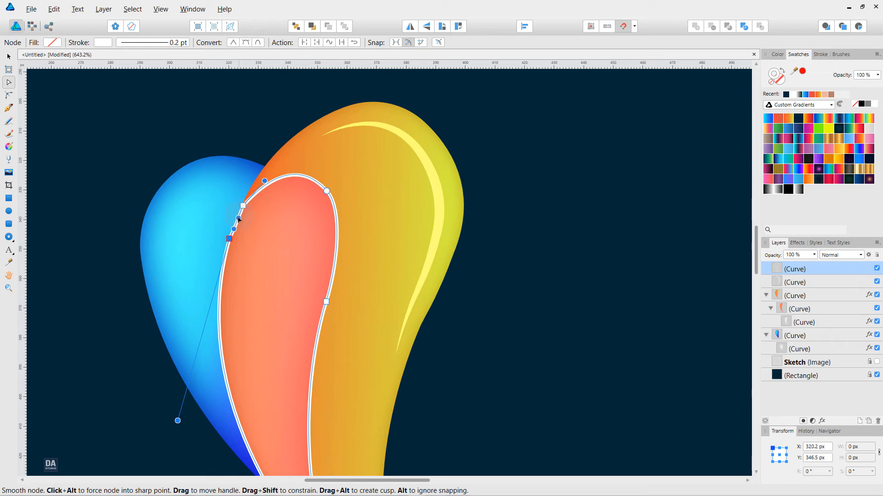
left_click_drag(239, 219, 237, 219)
left_click(119, 174)
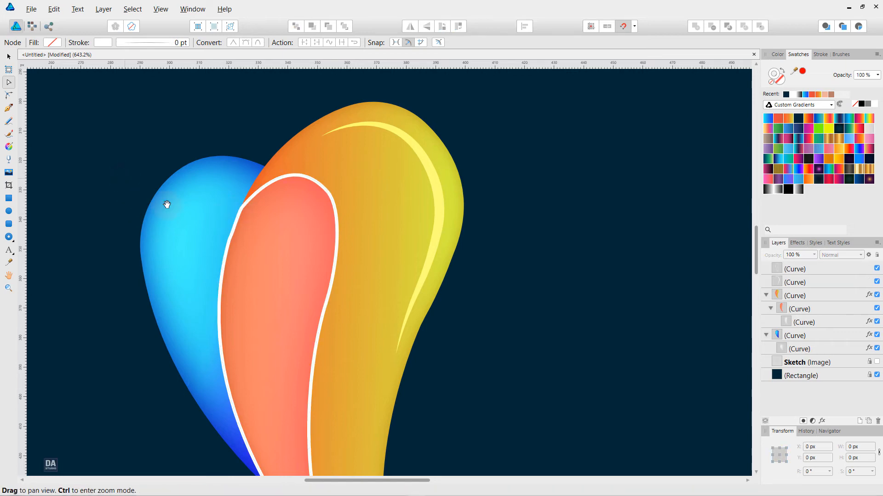
Adjust the handle on the outline's short closing segment so it bends smoothly into the node at the golden petal's edge
left_click_drag(219, 205, 327, 230)
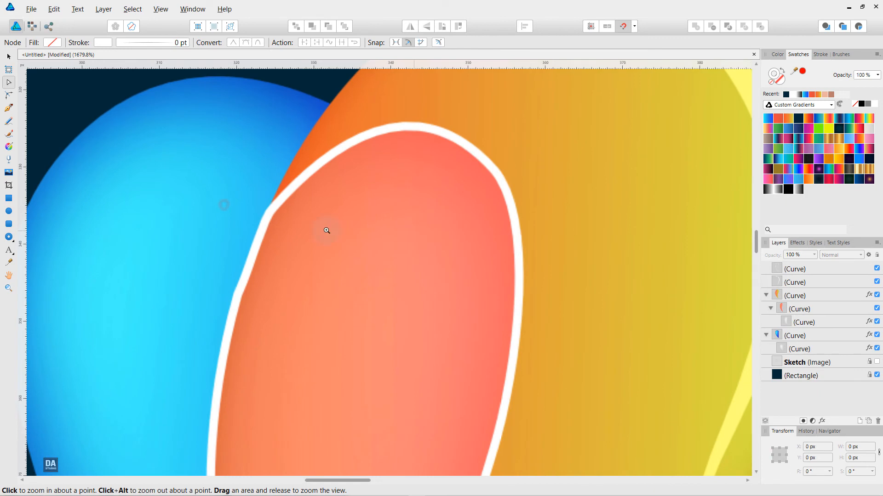
left_click(273, 207)
left_click(274, 207)
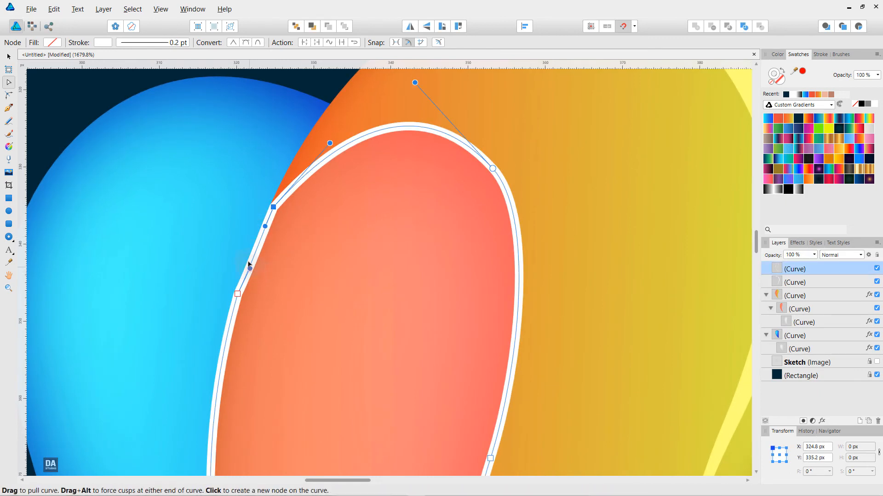
left_click_drag(250, 269, 270, 210)
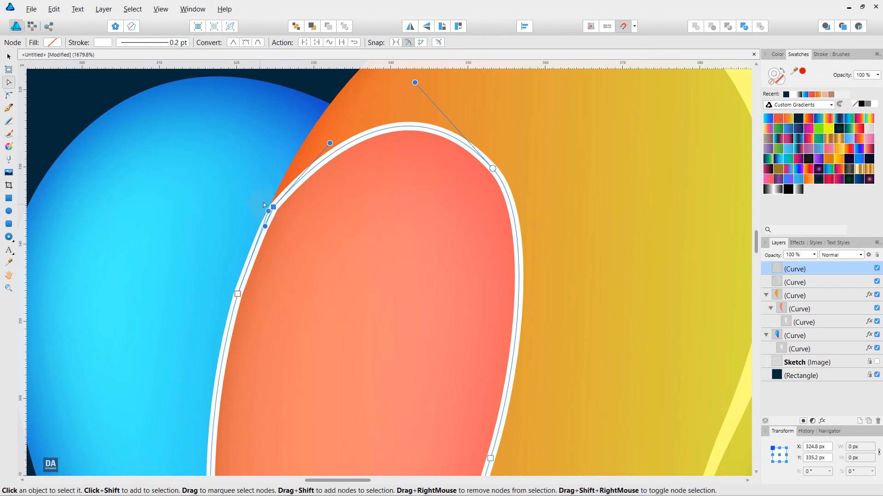
Round the outline's corner node beside the golden petal's edge with the Corner tool, using a 0.4 px radius
key("ctrl+space")
left_click(9, 96)
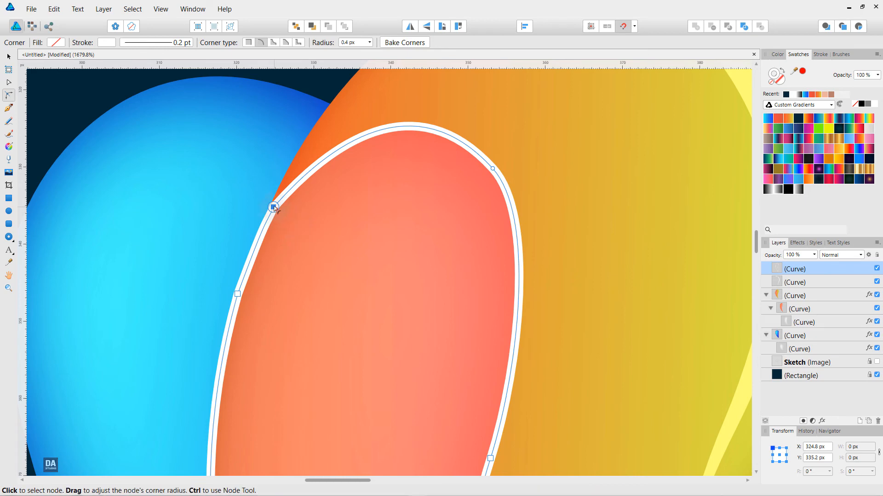
key("ctrl+space")
left_click_drag(422, 276, 313, 275)
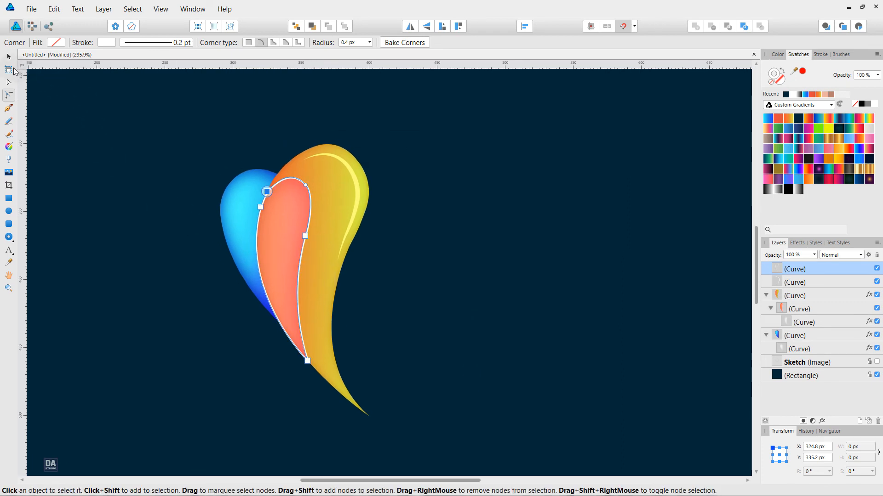
Set the white outline's stroke width to 0.1 pt and its blend mode to Overlay
left_click(10, 59)
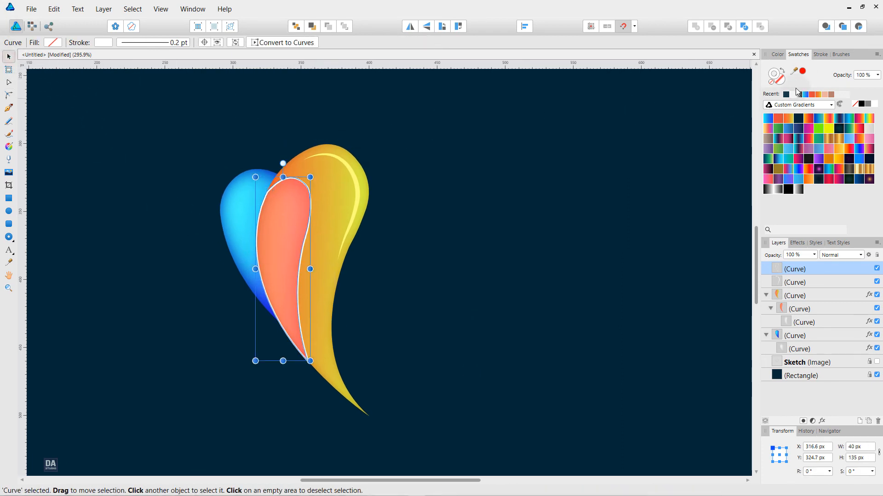
left_click(820, 55)
scroll(856, 85, "down", 1)
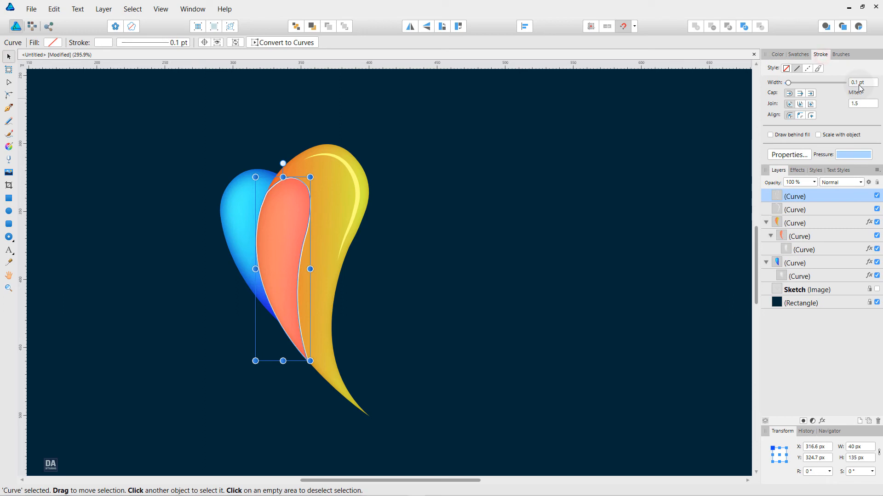
left_click(849, 182)
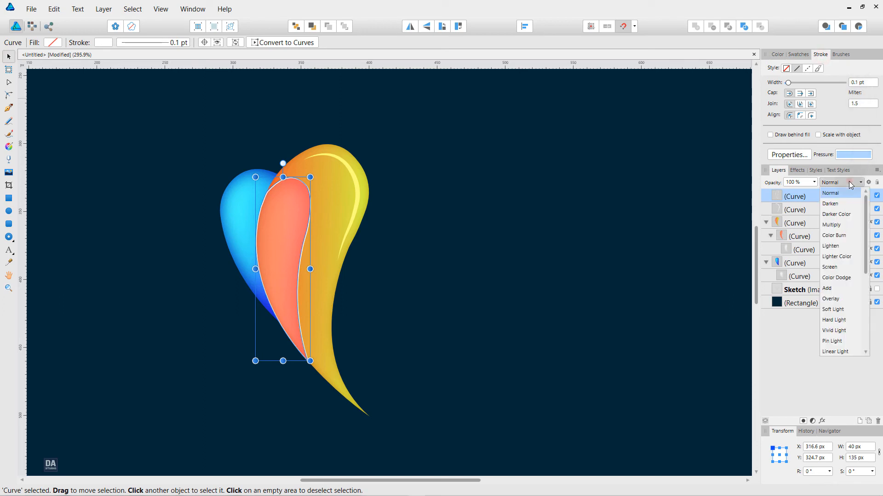
left_click(841, 299)
left_click(523, 227)
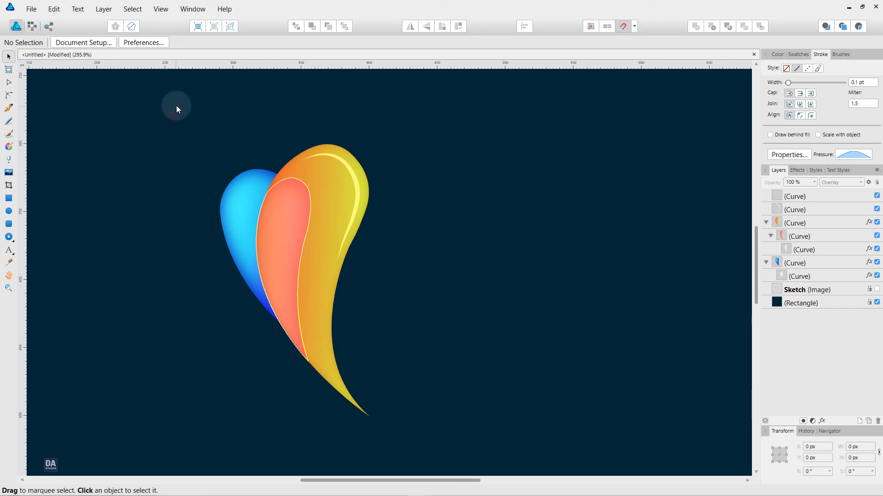
Group all the petal and highlight curves into one object, leaving out the sketch and background
left_click_drag(176, 105, 478, 445)
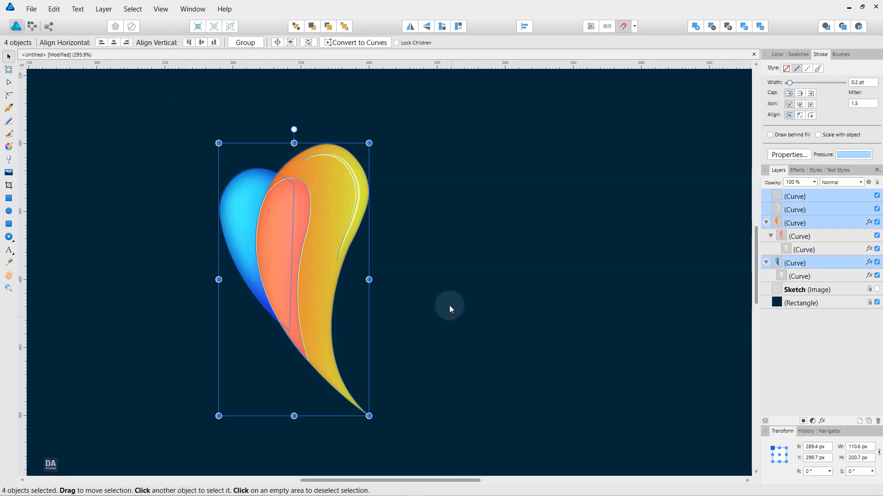
right_click(335, 260)
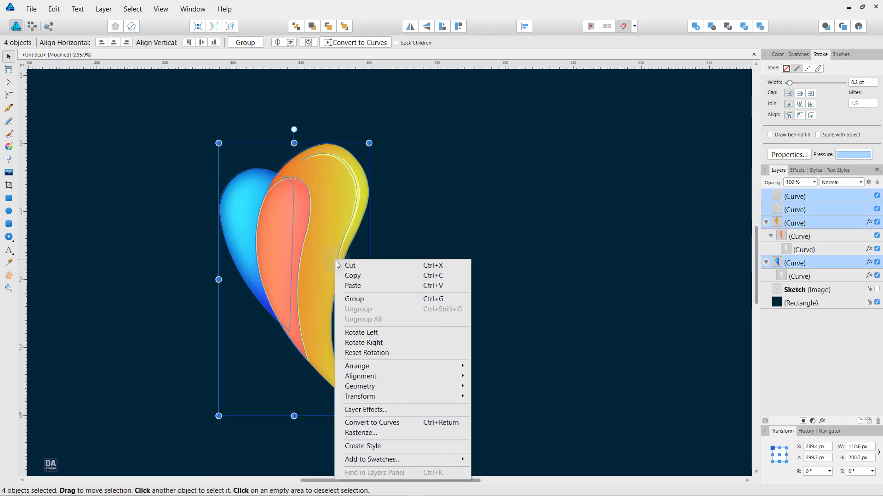
left_click(361, 300)
Copy the petal group and paste a duplicate of it
right_click(323, 260)
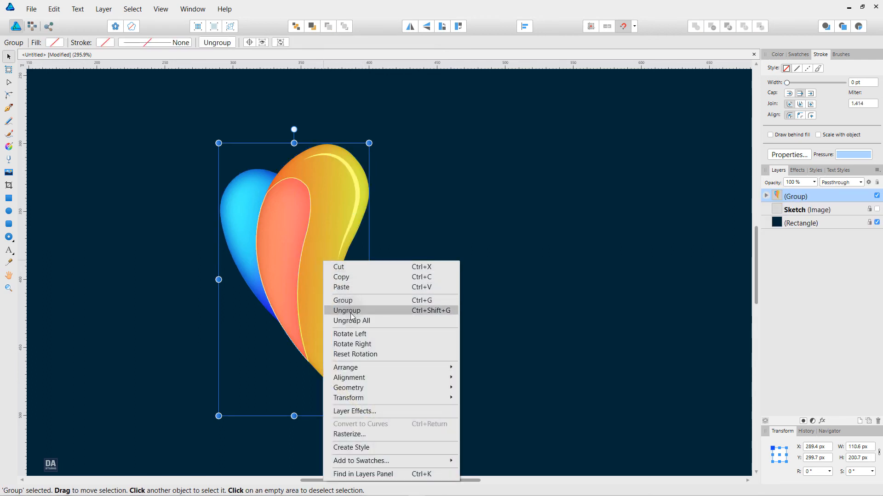
left_click(357, 278)
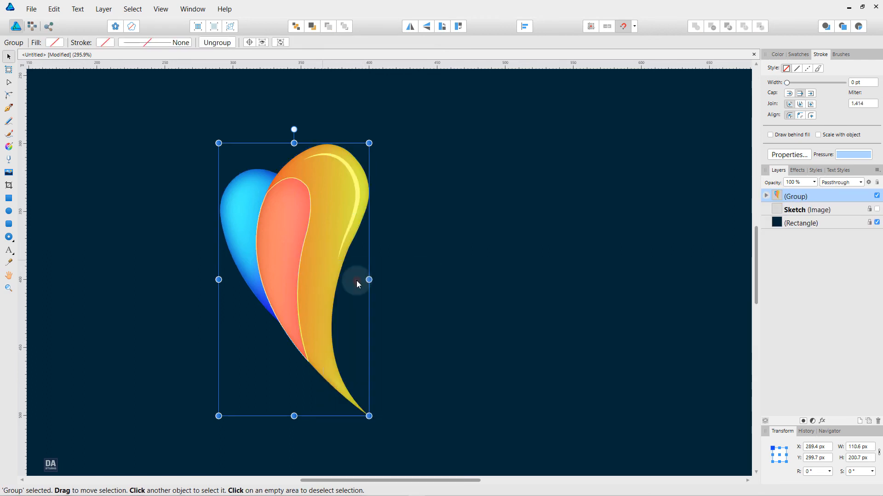
right_click(335, 266)
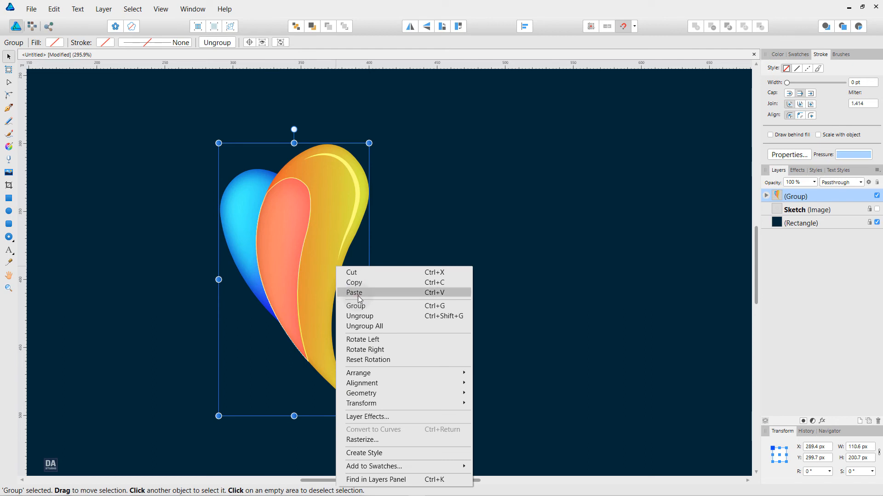
left_click(359, 298)
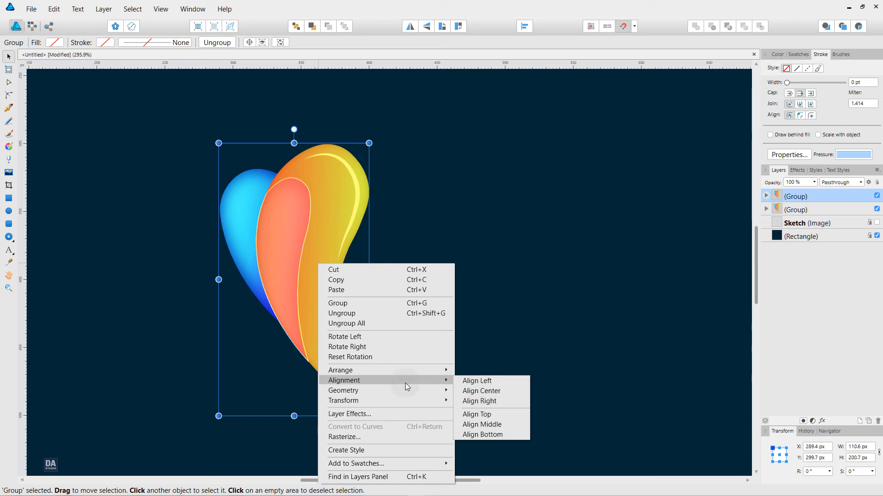
Flip the duplicate petal group horizontally and place it to the right of the original so their bottom tips meet
left_click(415, 398)
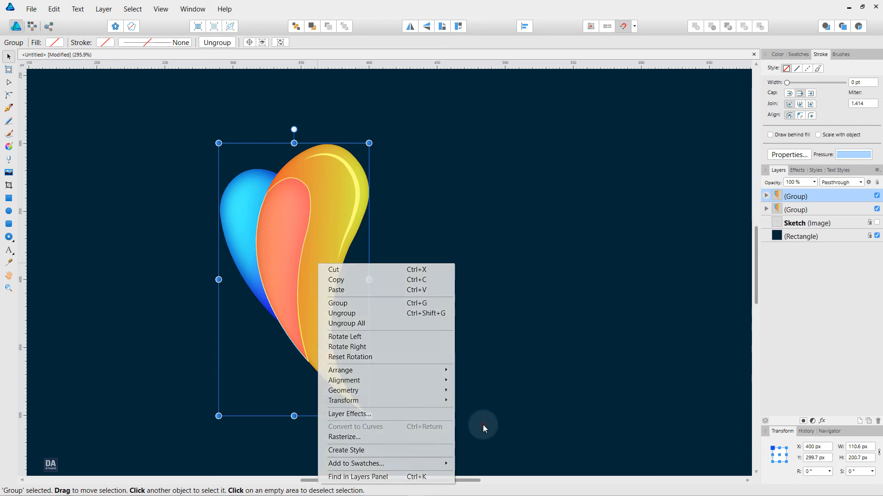
left_click(483, 424)
left_click_drag(310, 299, 458, 297)
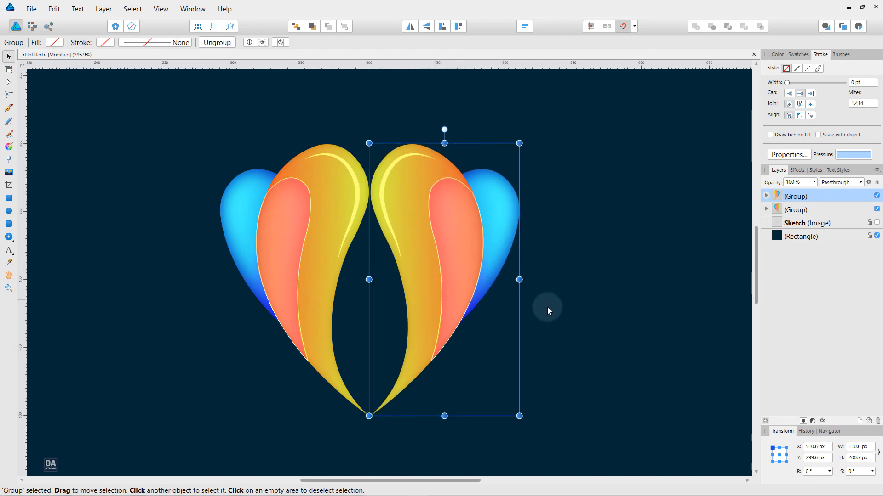
left_click(547, 307)
Combine the original and mirrored petal groups into a single group
key("z")
left_click(582, 324, "alt")
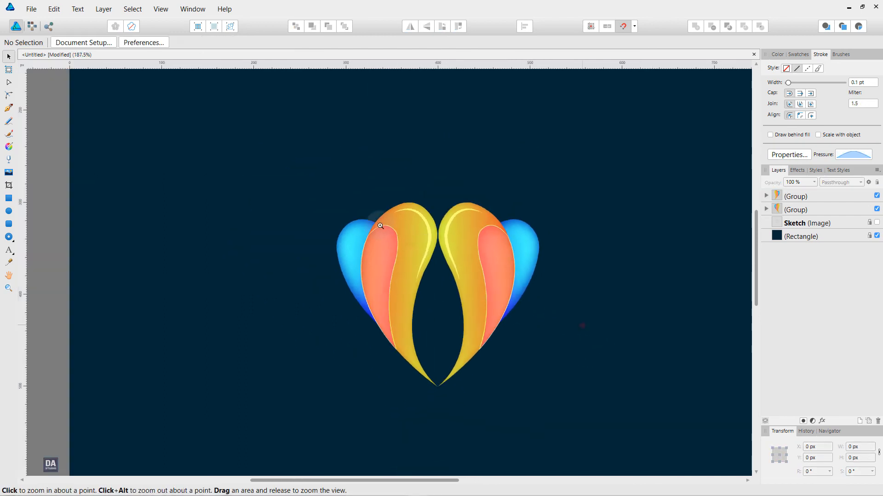
left_click(532, 325, "alt")
left_click_drag(558, 349, 481, 308)
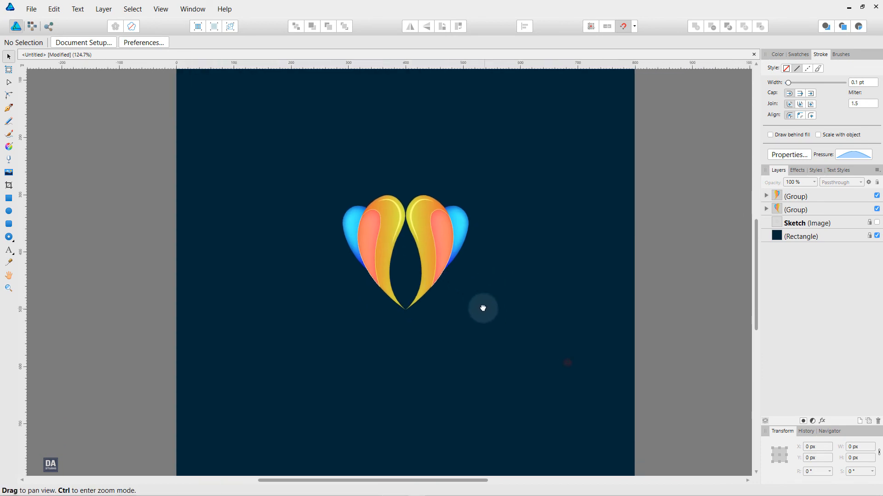
left_click(480, 309, "alt")
left_click(424, 285, "alt")
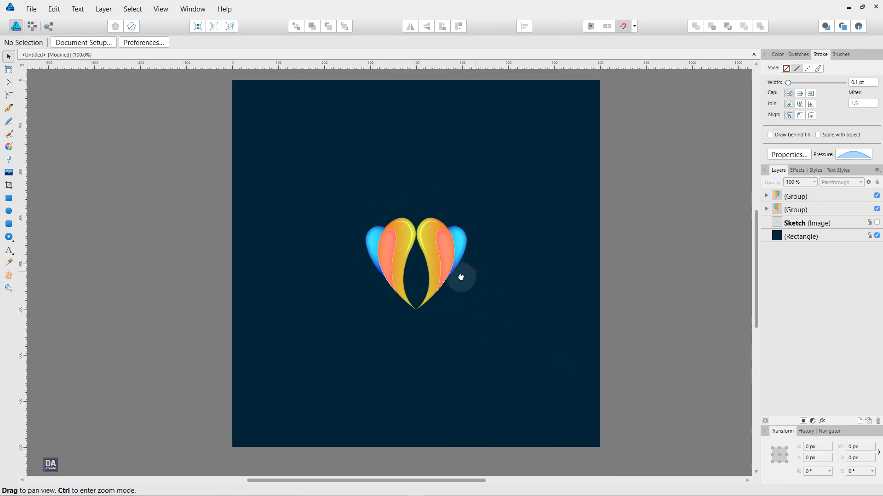
left_click_drag(475, 267, 455, 282)
key("v")
left_click(805, 211)
left_click(810, 197, "shift")
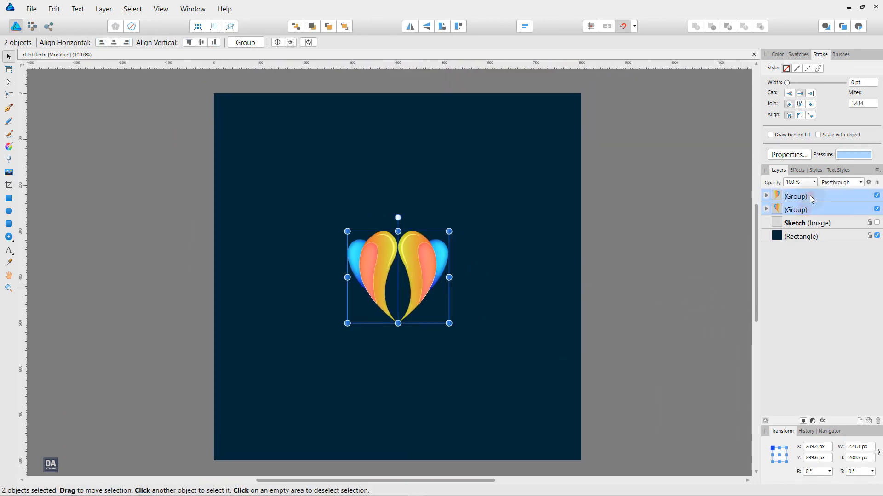
right_click(810, 203)
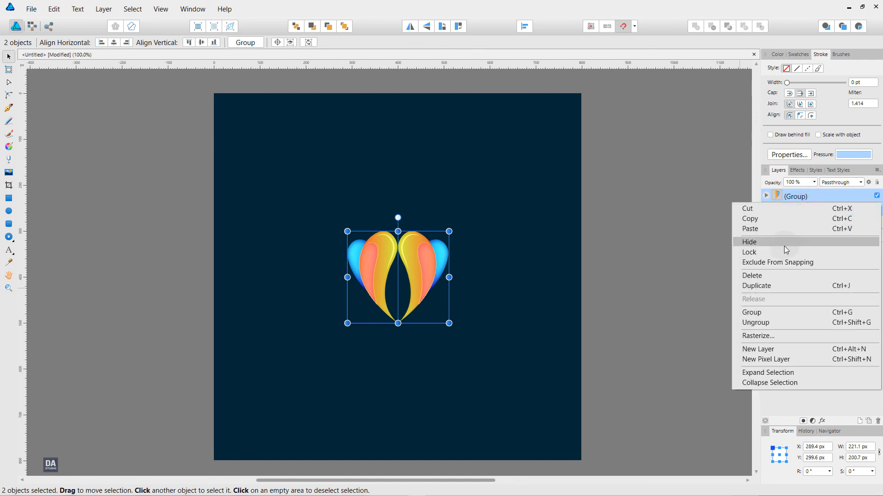
left_click(771, 314)
Duplicate the combined petal group and apply a 100 px Gaussian Blur to the lower copy as a background glow
right_click(818, 199)
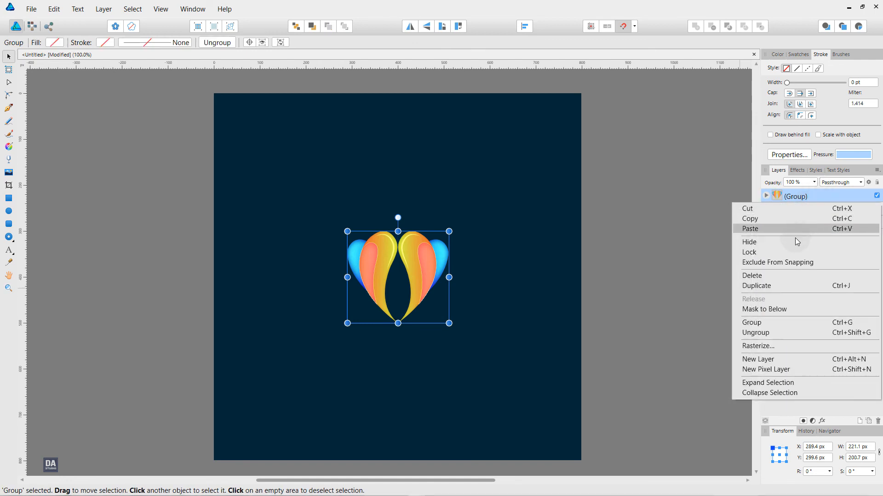
left_click(785, 289)
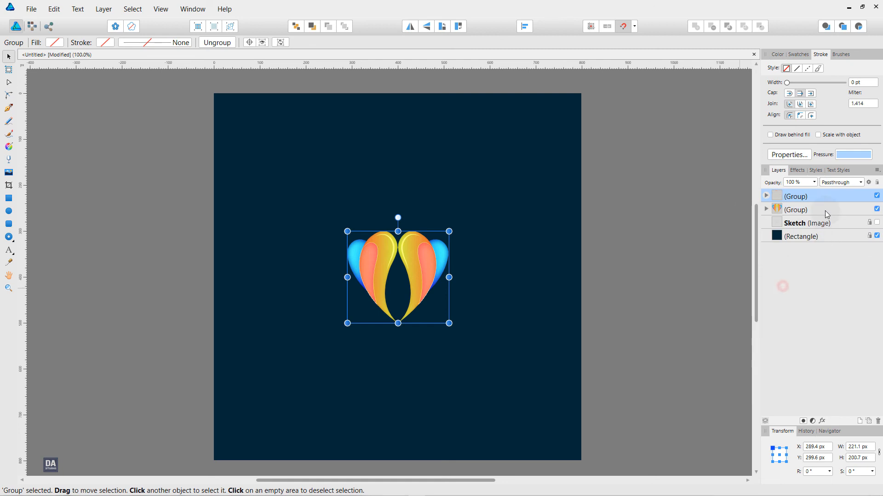
left_click(821, 421)
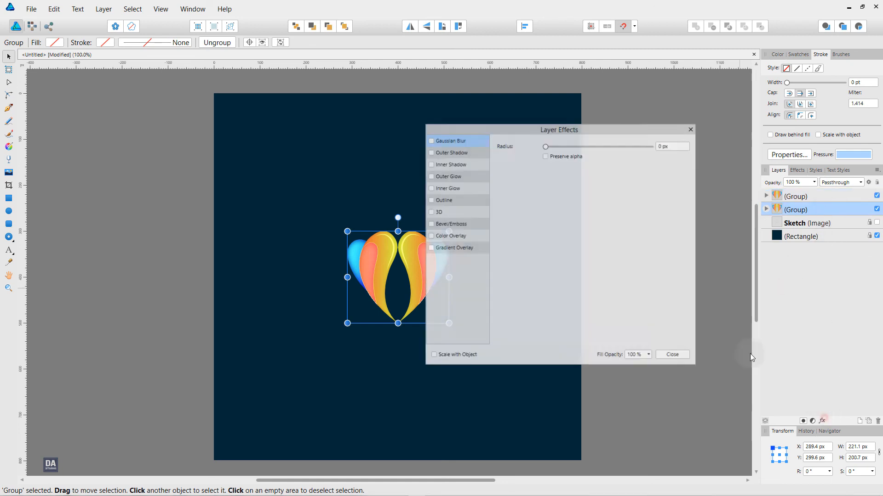
left_click_drag(577, 123, 744, 154)
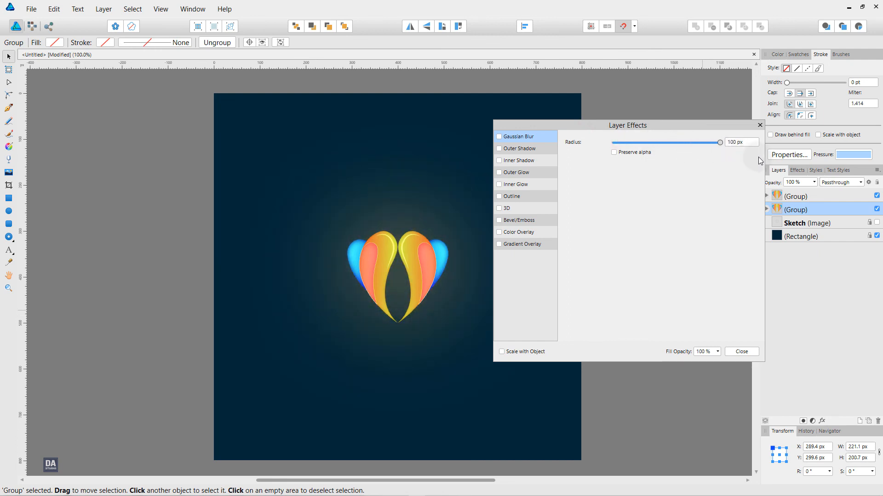
left_click(741, 351)
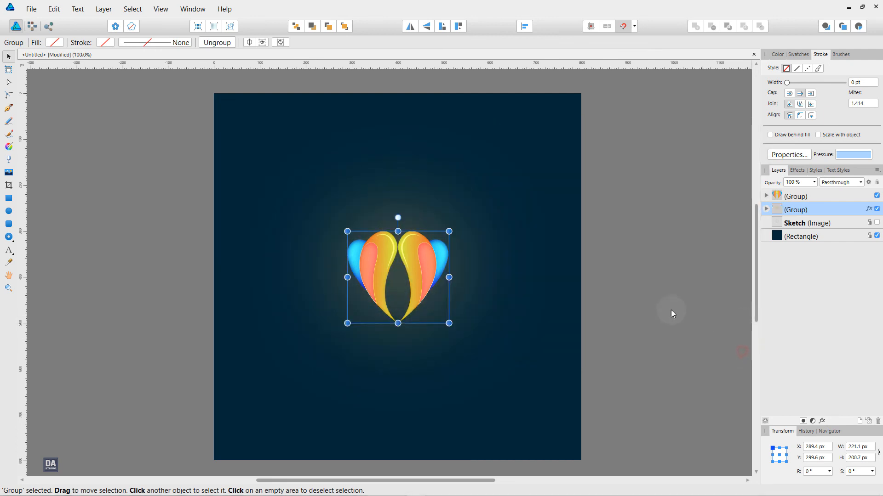
left_click(632, 288)
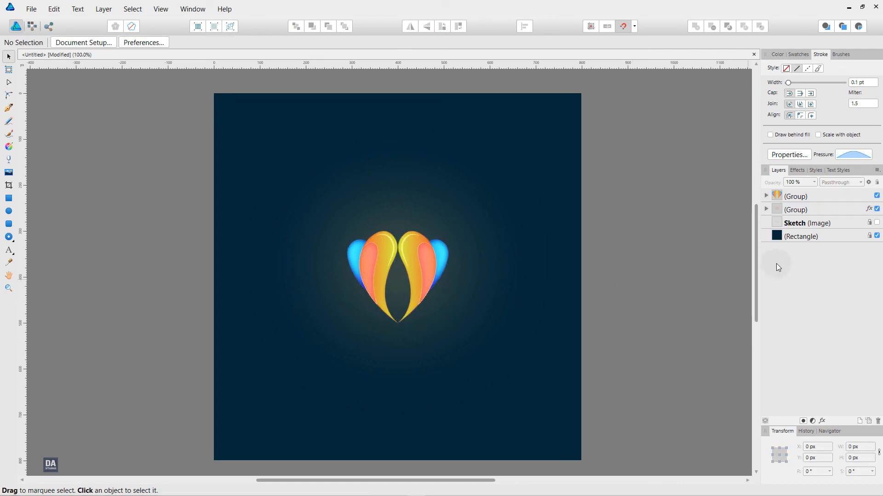
Add an Outer Shadow effect to the upper petal group, with a raised radius and a slight intensity
left_click(814, 196)
left_click(822, 422)
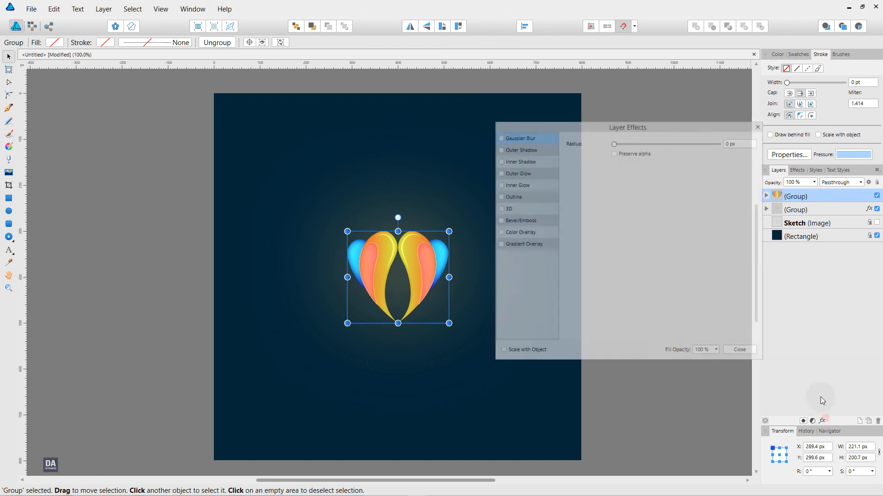
left_click(532, 150)
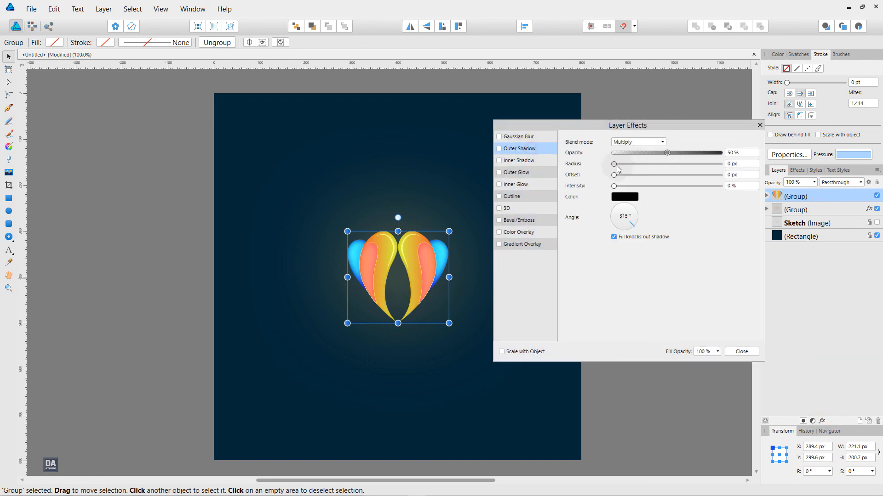
left_click_drag(617, 166, 685, 165)
mouse_move(615, 185)
left_mouse_down()
mouse_move(660, 187)
mouse_move(621, 190)
mouse_move(626, 196)
left_mouse_up()
left_click(741, 352)
left_click(647, 326)
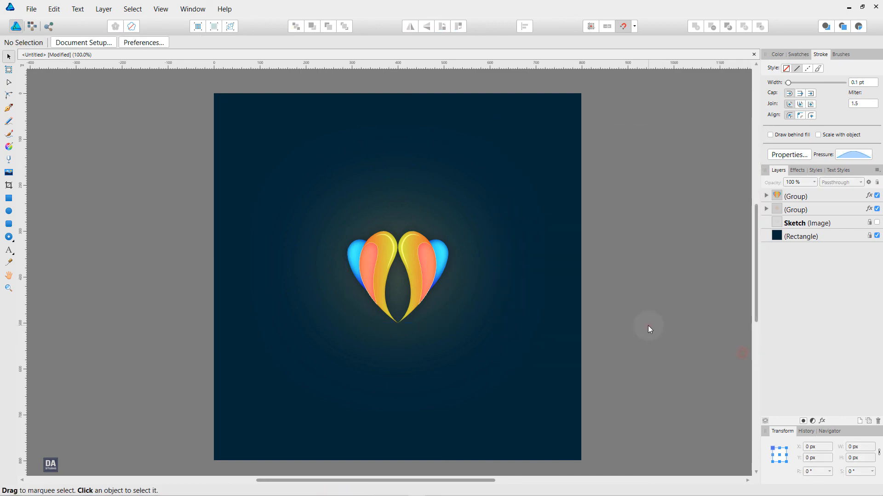